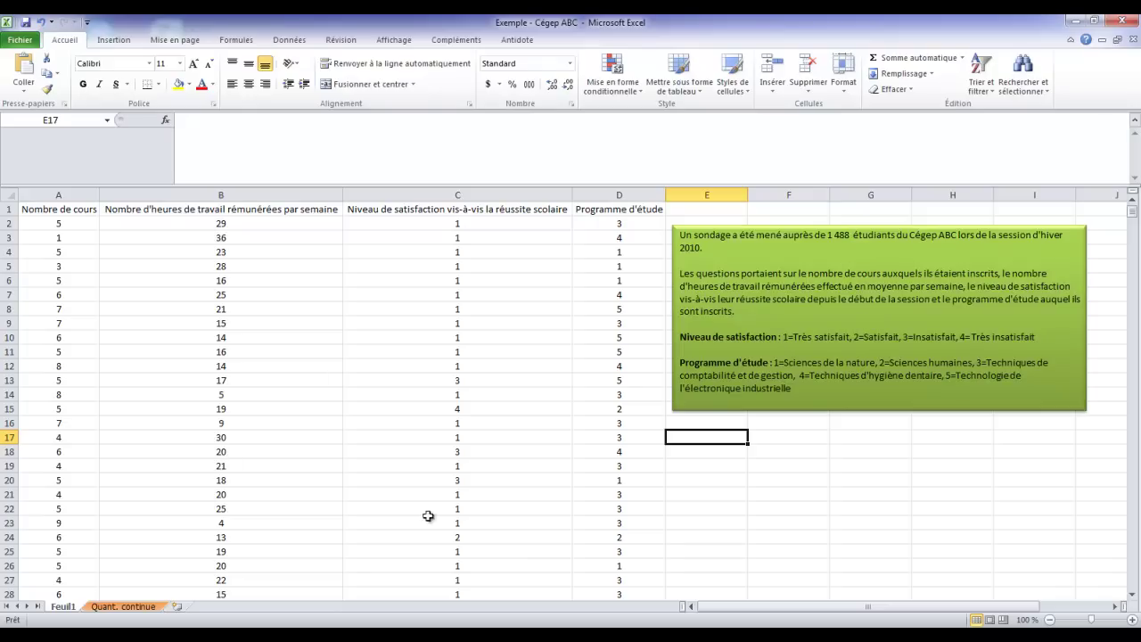
Step: On the Quant. continue sheet, scroll right until the column W confidence labels are visible
{"action": "left_click", "coordinate": [141, 608]}
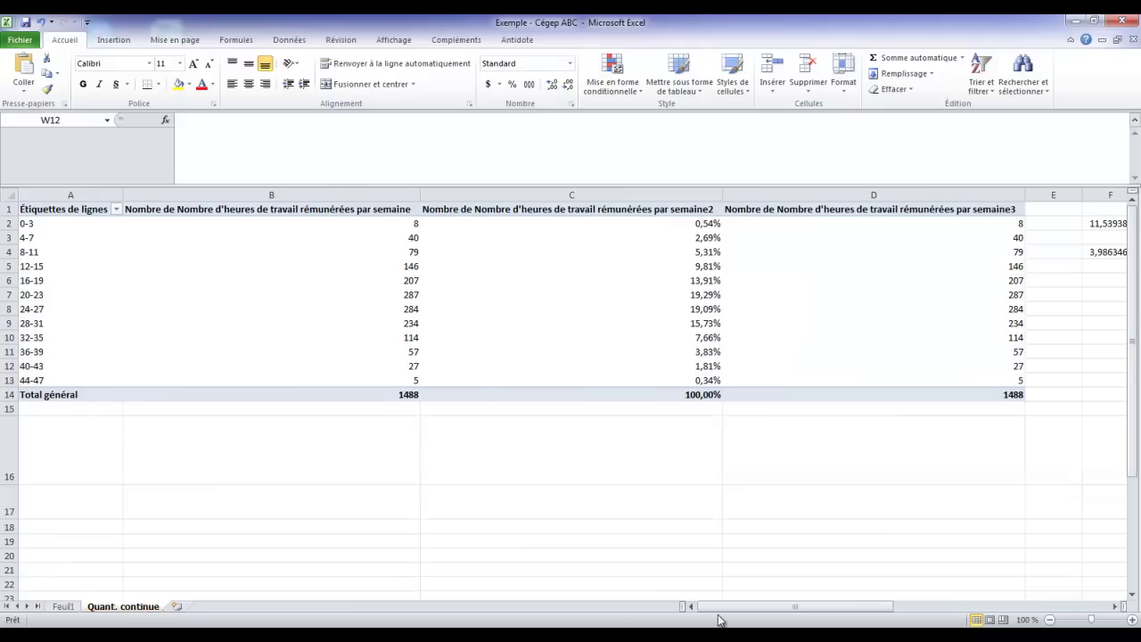
{"action": "left_click_drag", "start_coordinate": [838, 608], "coordinate": [930, 610]}
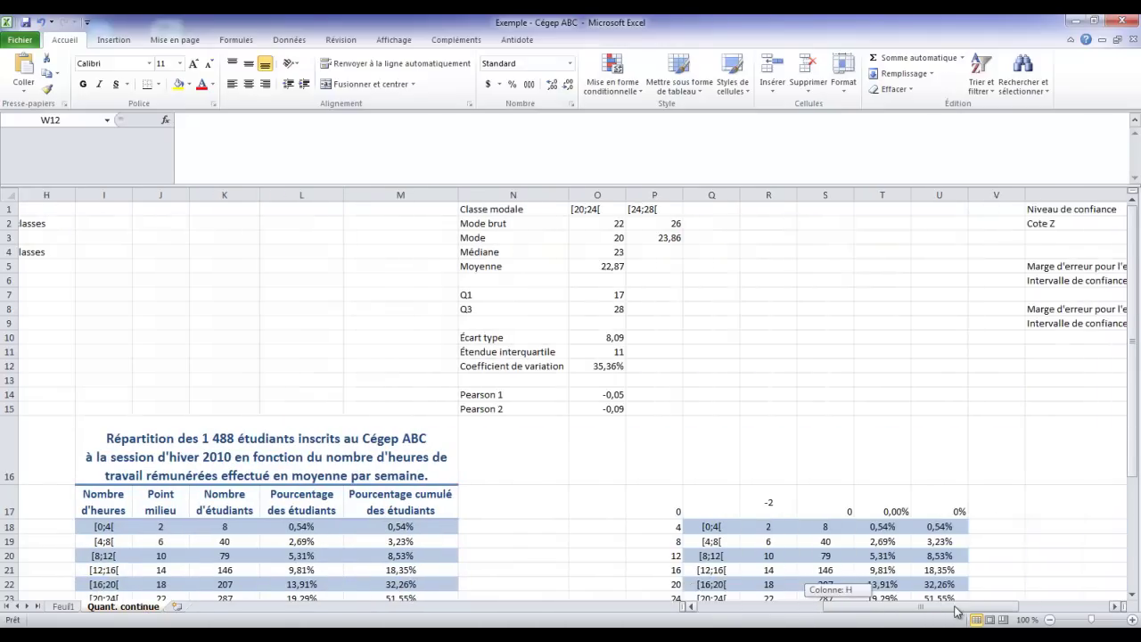
{"action": "left_click_drag", "start_coordinate": [930, 610], "coordinate": [1005, 610]}
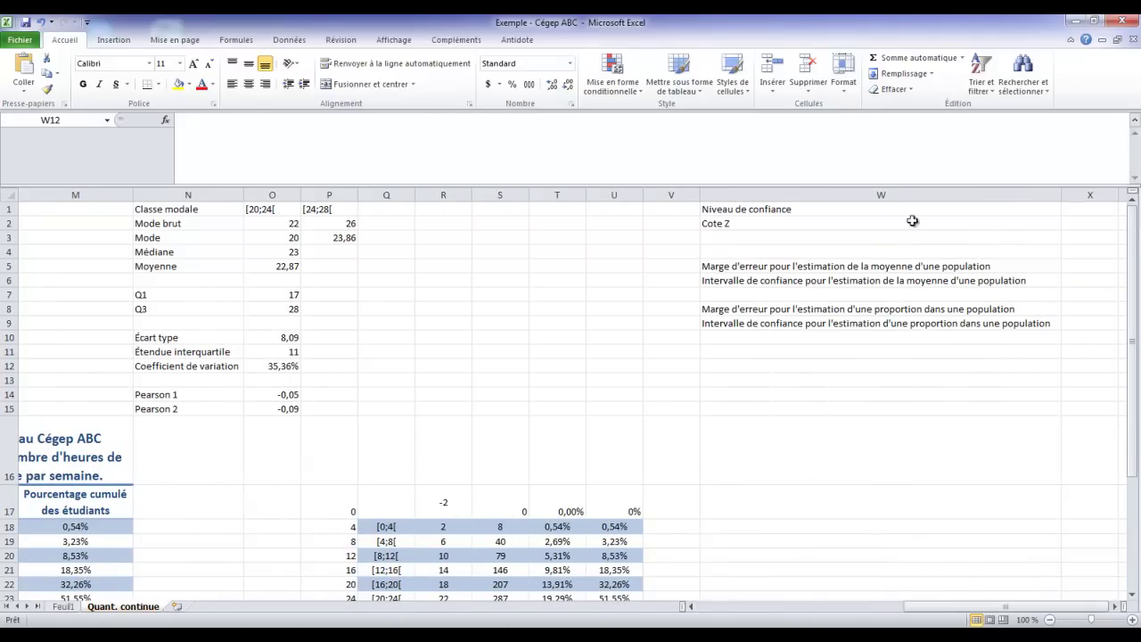
{"action": "left_click", "coordinate": [1118, 610]}
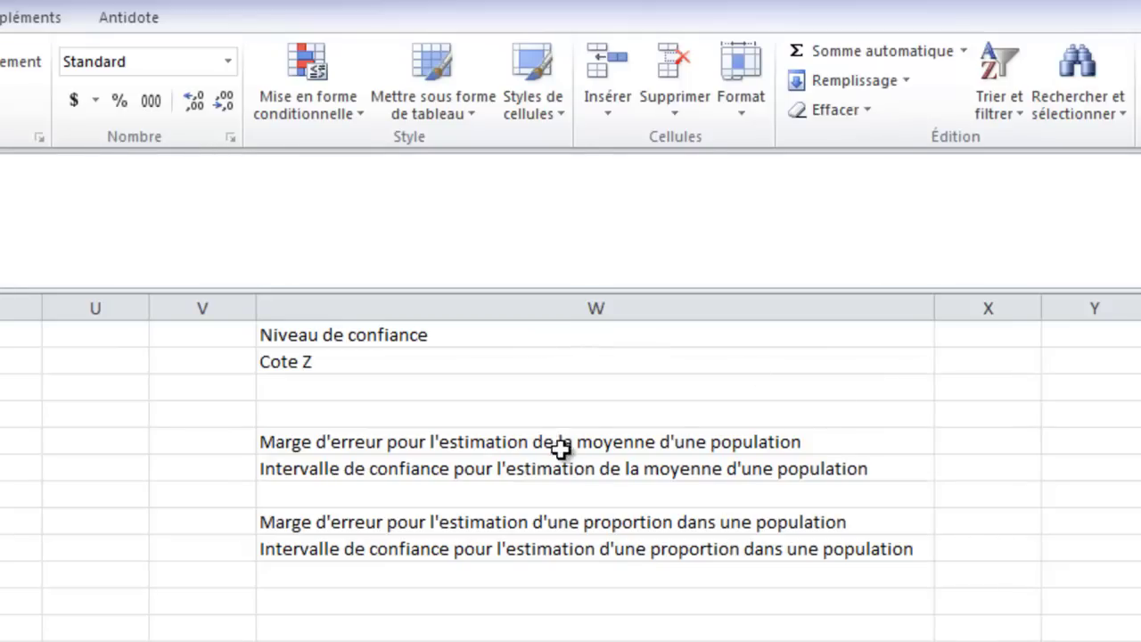
Step: Enter 0,95 in X1 and format it as a percentage so it shows 95%
{"action": "left_click", "coordinate": [975, 339]}
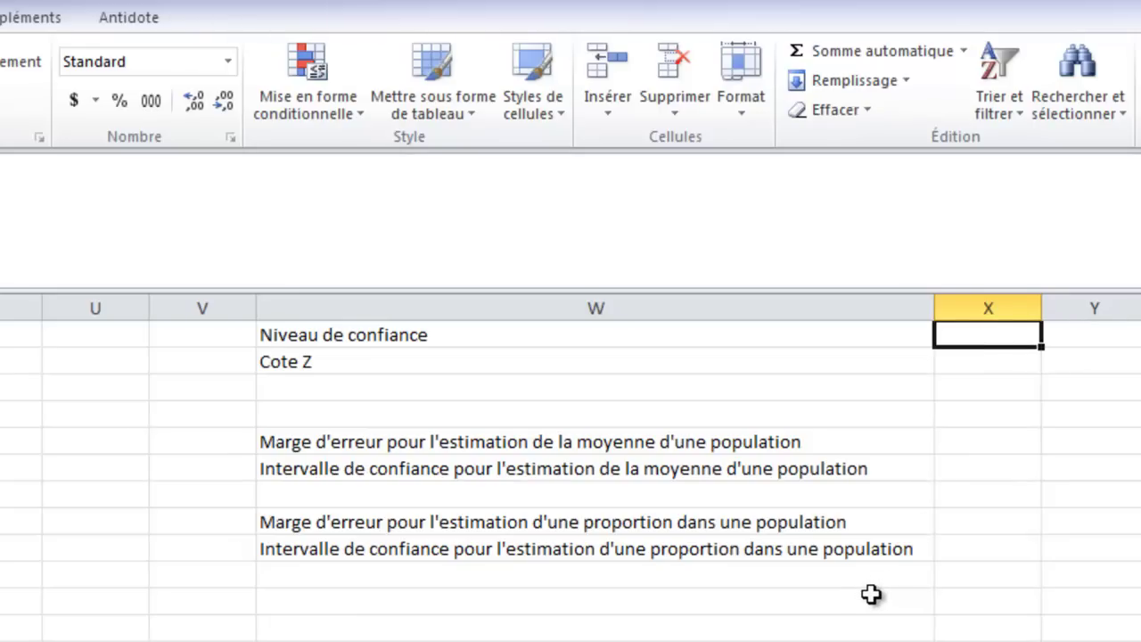
{"action": "type", "text": "0,95"}
{"action": "key", "text": "Return"}
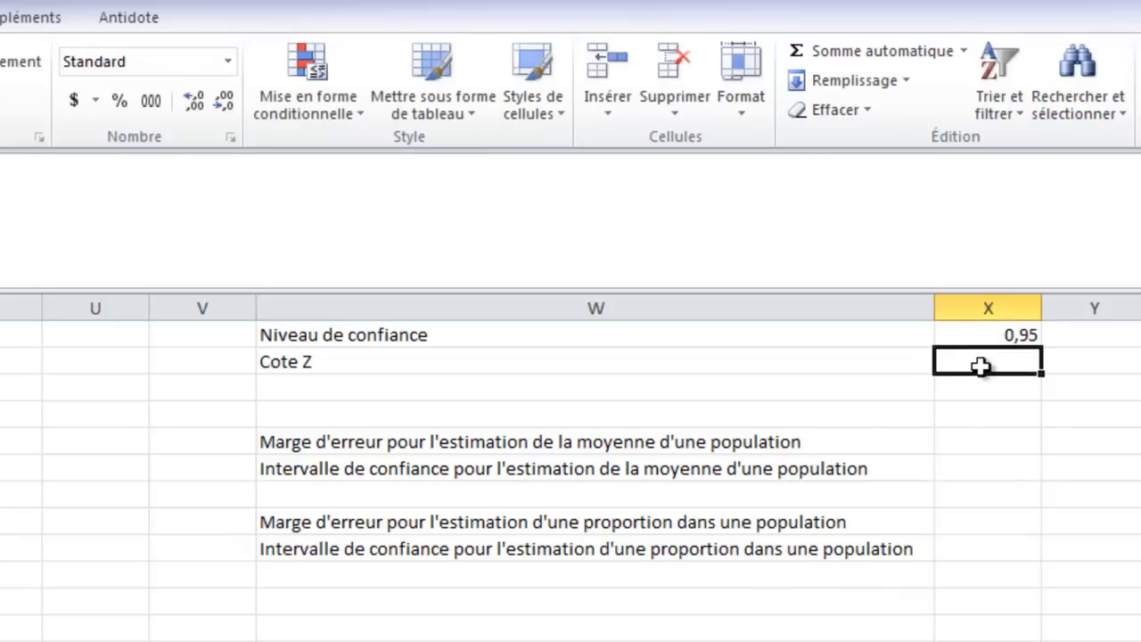
{"action": "left_click", "coordinate": [969, 333]}
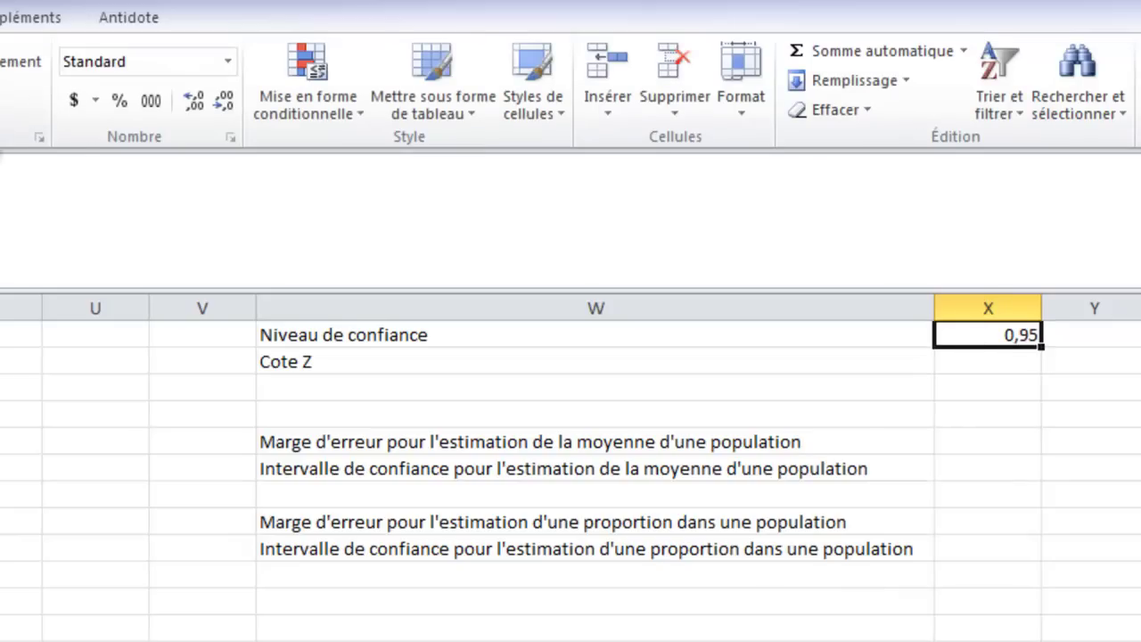
{"action": "left_click", "coordinate": [127, 100]}
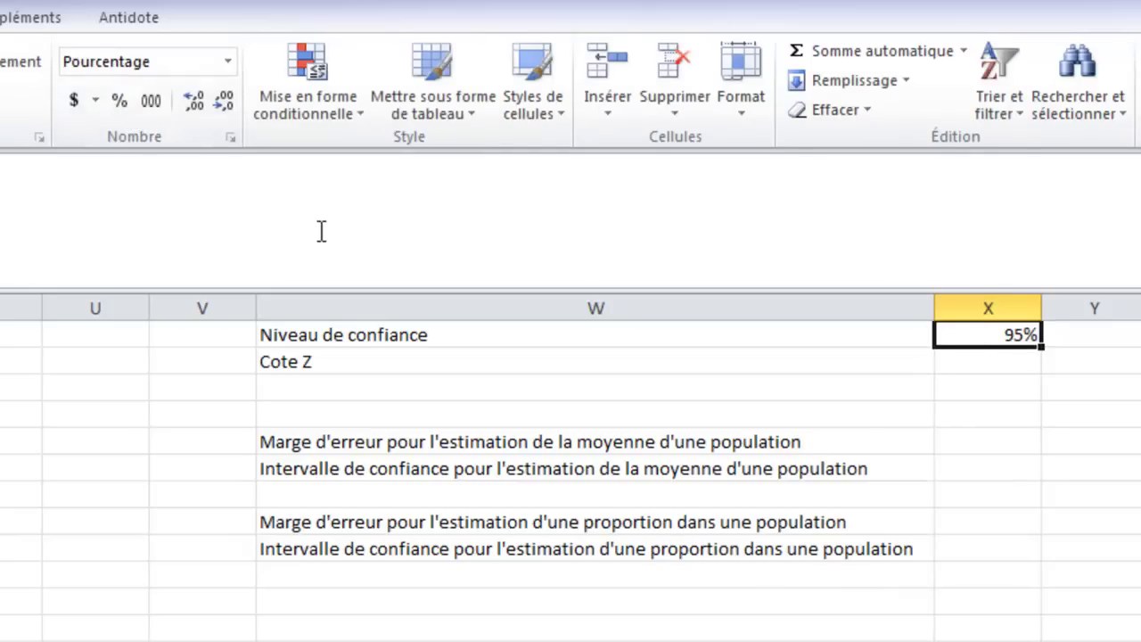
{"action": "left_click", "coordinate": [971, 365]}
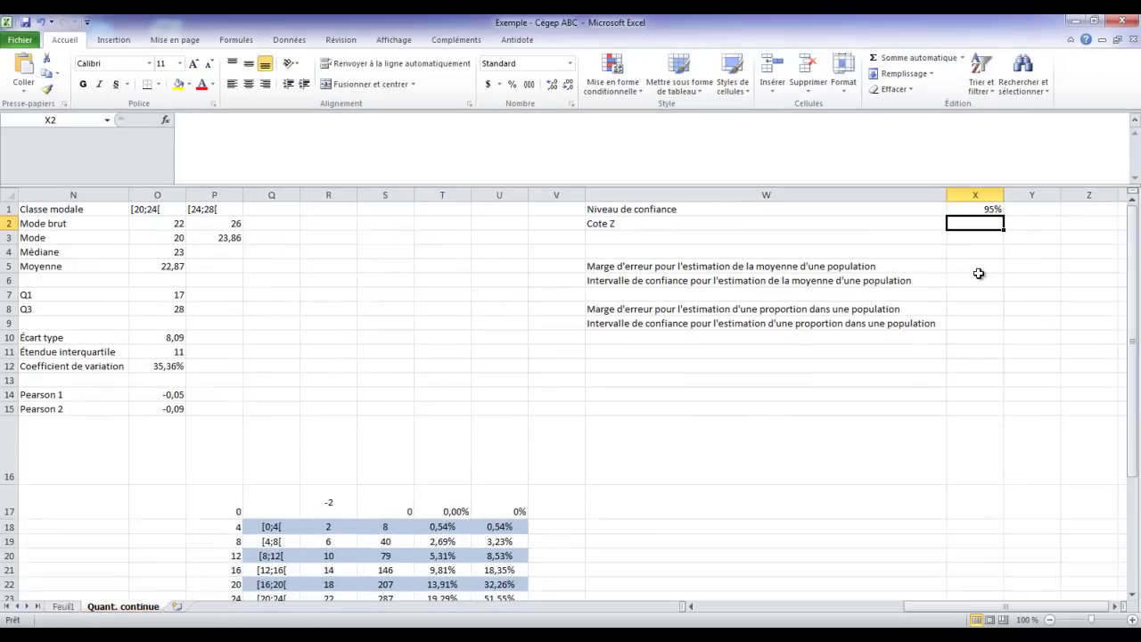
Step: With the red pen, draw a baseline, a bell curve, a centre line and both cut-off marks
{"action": "left_click", "coordinate": [509, 40]}
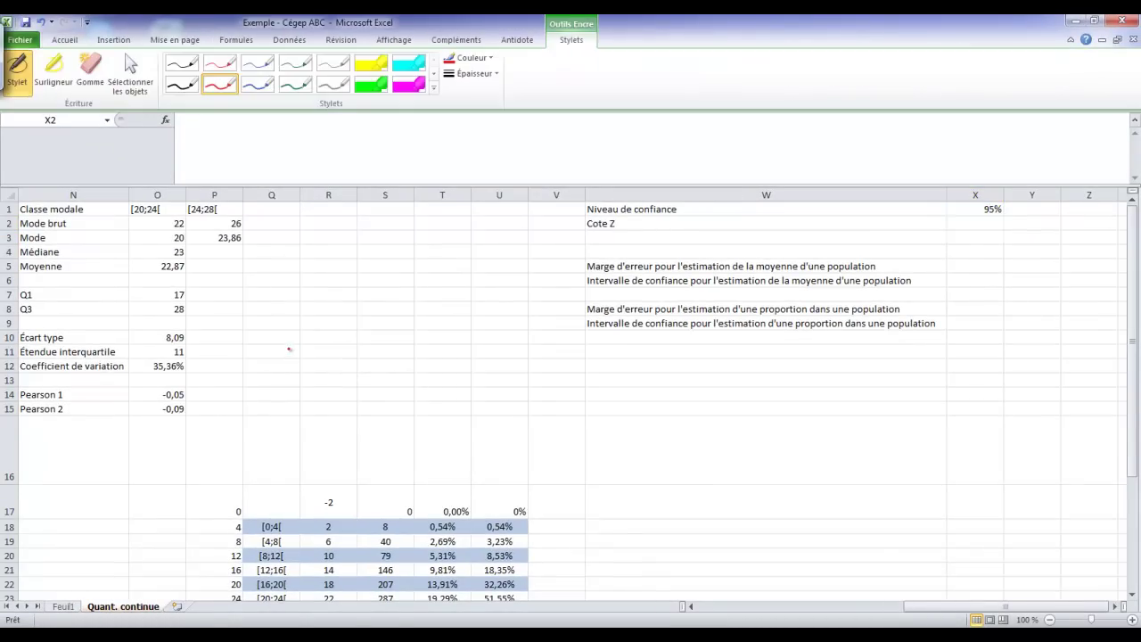
{"action": "left_click_drag", "start_coordinate": [271, 351], "coordinate": [505, 352]}
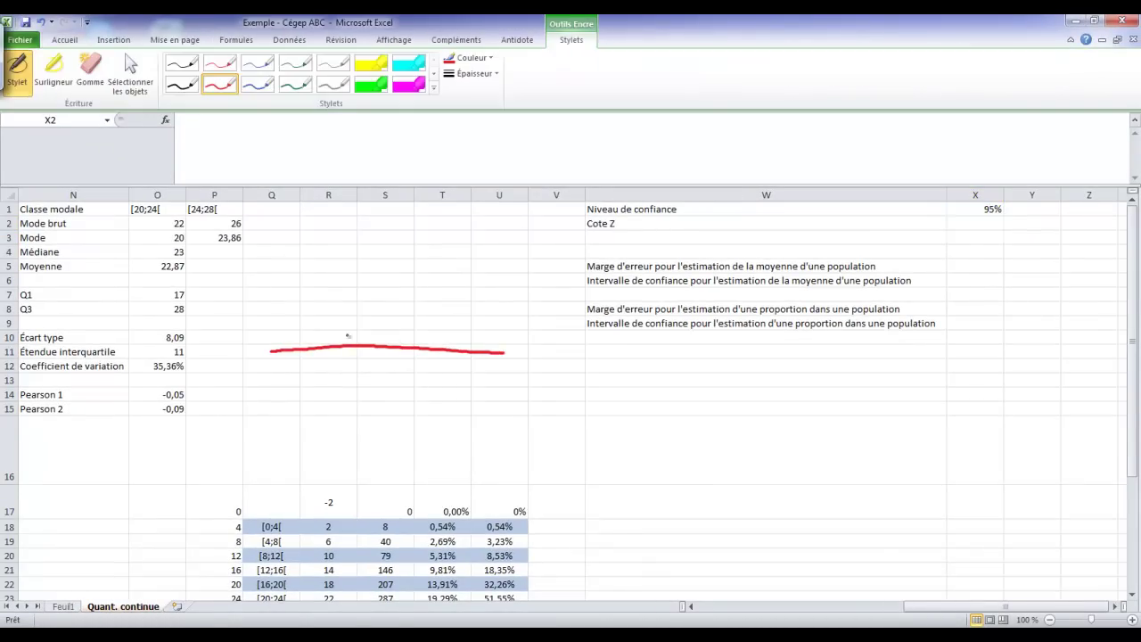
{"action": "left_click_drag", "start_coordinate": [290, 338], "coordinate": [507, 339]}
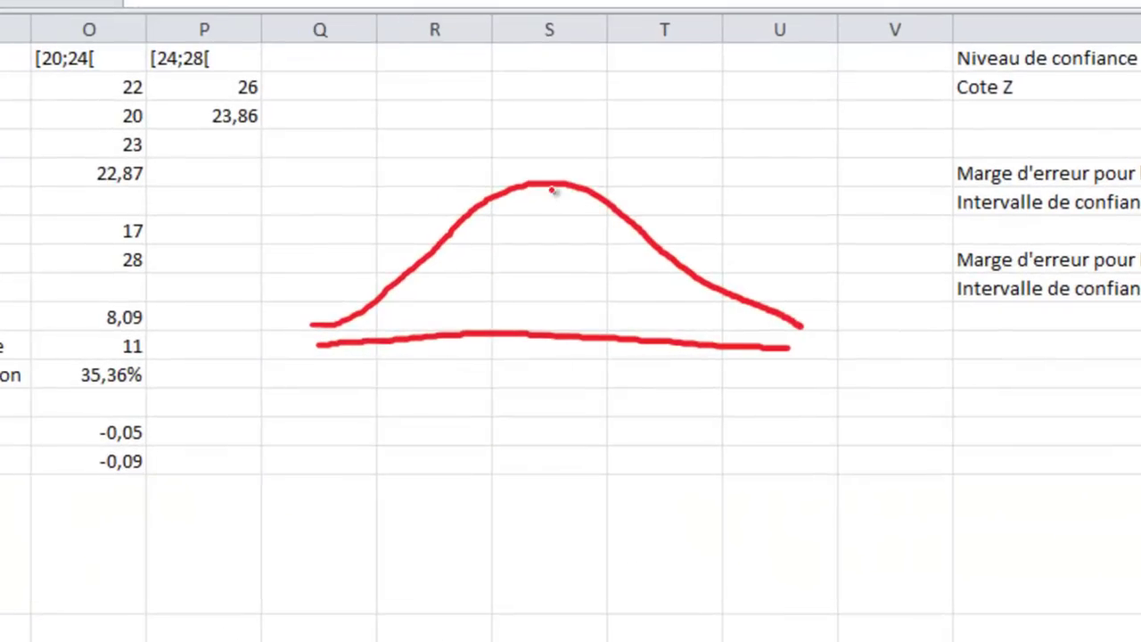
{"action": "left_click_drag", "start_coordinate": [549, 189], "coordinate": [556, 335]}
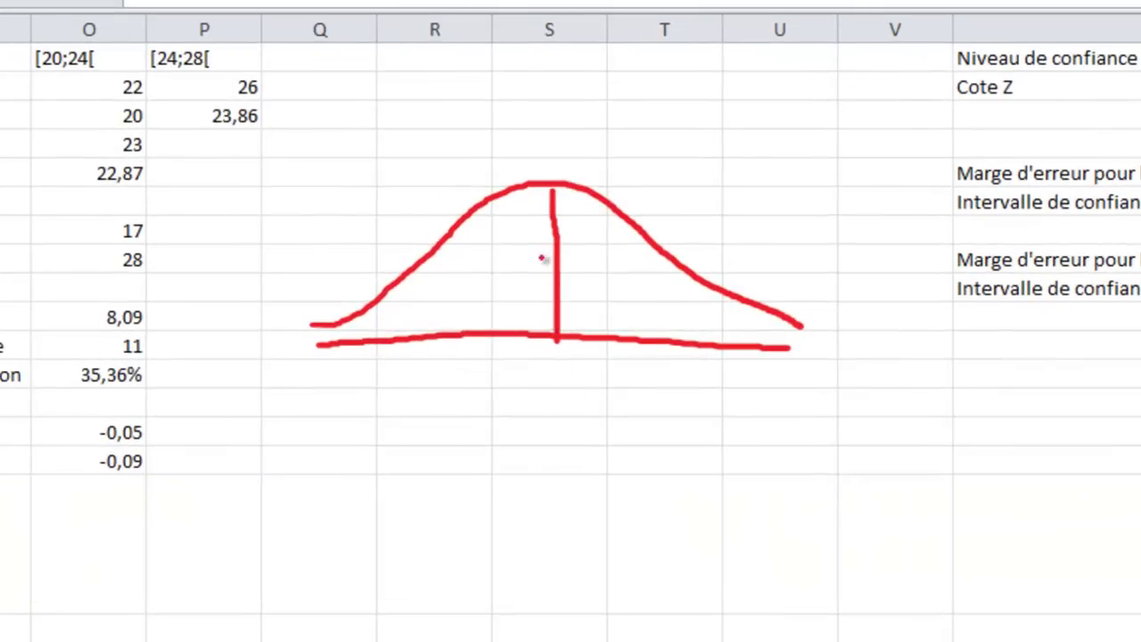
{"action": "mouse_move", "coordinate": [406, 272]}
{"action": "left_mouse_down"}
{"action": "mouse_move", "coordinate": [409, 342]}
{"action": "mouse_move", "coordinate": [402, 268]}
{"action": "left_mouse_up"}
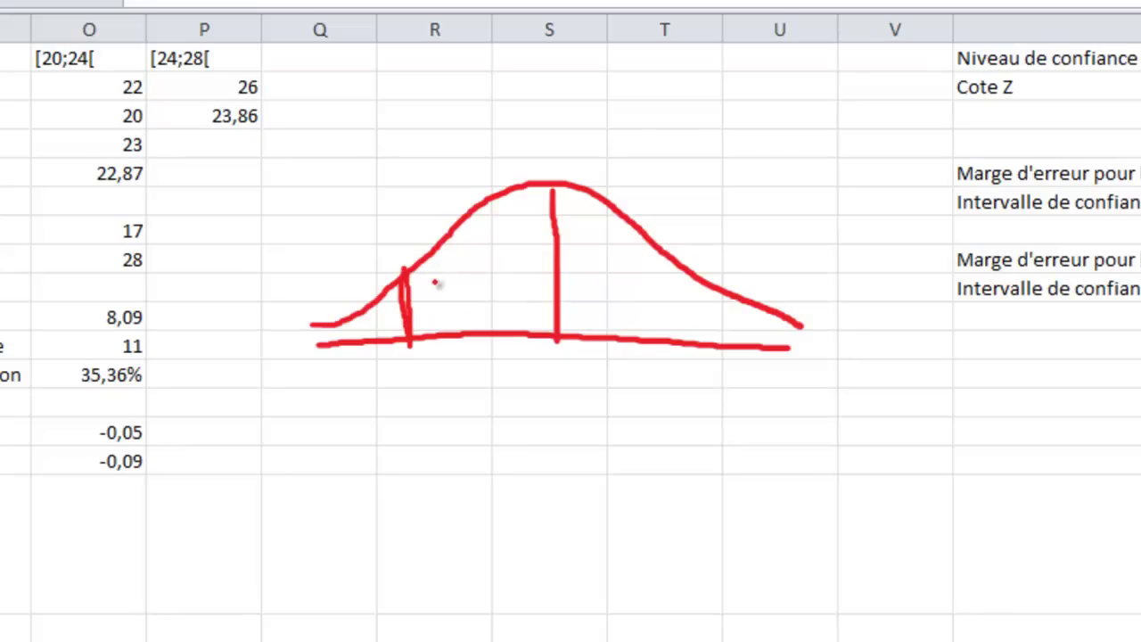
{"action": "mouse_move", "coordinate": [692, 282]}
{"action": "left_mouse_down"}
{"action": "mouse_move", "coordinate": [692, 349]}
{"action": "mouse_move", "coordinate": [689, 284]}
{"action": "left_mouse_up"}
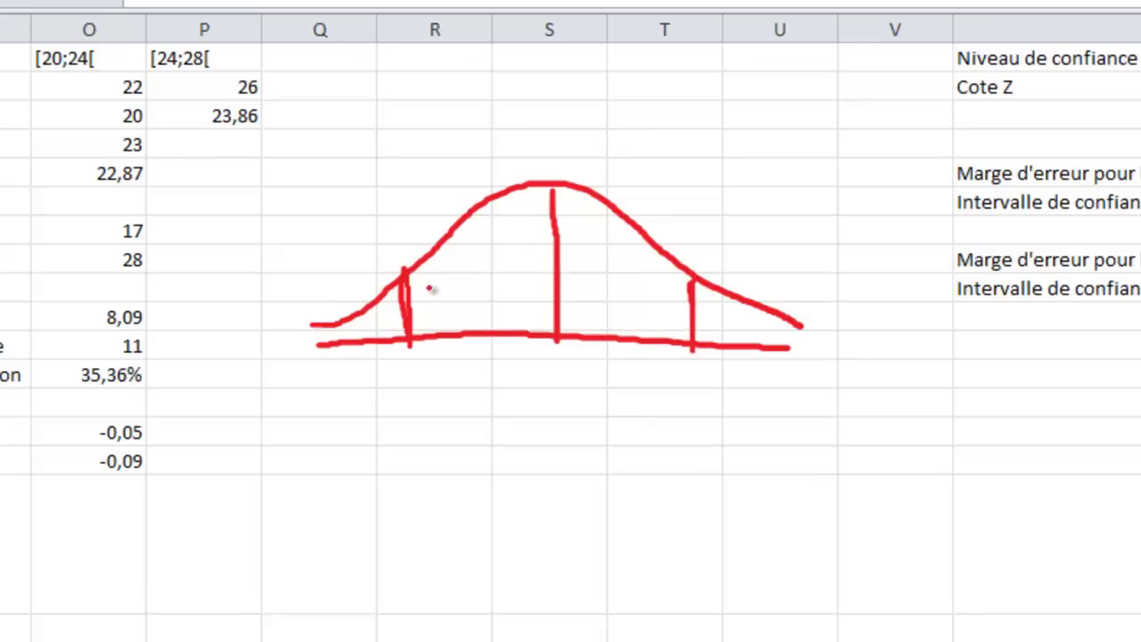
Step: Shade both halves of the central area under the curve
{"action": "left_click_drag", "start_coordinate": [429, 289], "coordinate": [477, 214]}
{"action": "left_click_drag", "start_coordinate": [430, 319], "coordinate": [472, 237]}
{"action": "left_click_drag", "start_coordinate": [467, 332], "coordinate": [516, 233]}
{"action": "mouse_move", "coordinate": [534, 309]}
{"action": "left_mouse_down"}
{"action": "mouse_move", "coordinate": [524, 329]}
{"action": "mouse_move", "coordinate": [545, 282]}
{"action": "left_mouse_up"}
{"action": "left_click_drag", "start_coordinate": [575, 241], "coordinate": [598, 210]}
{"action": "left_click_drag", "start_coordinate": [584, 292], "coordinate": [618, 241]}
{"action": "left_click_drag", "start_coordinate": [604, 314], "coordinate": [643, 268]}
{"action": "left_click_drag", "start_coordinate": [630, 330], "coordinate": [671, 293]}
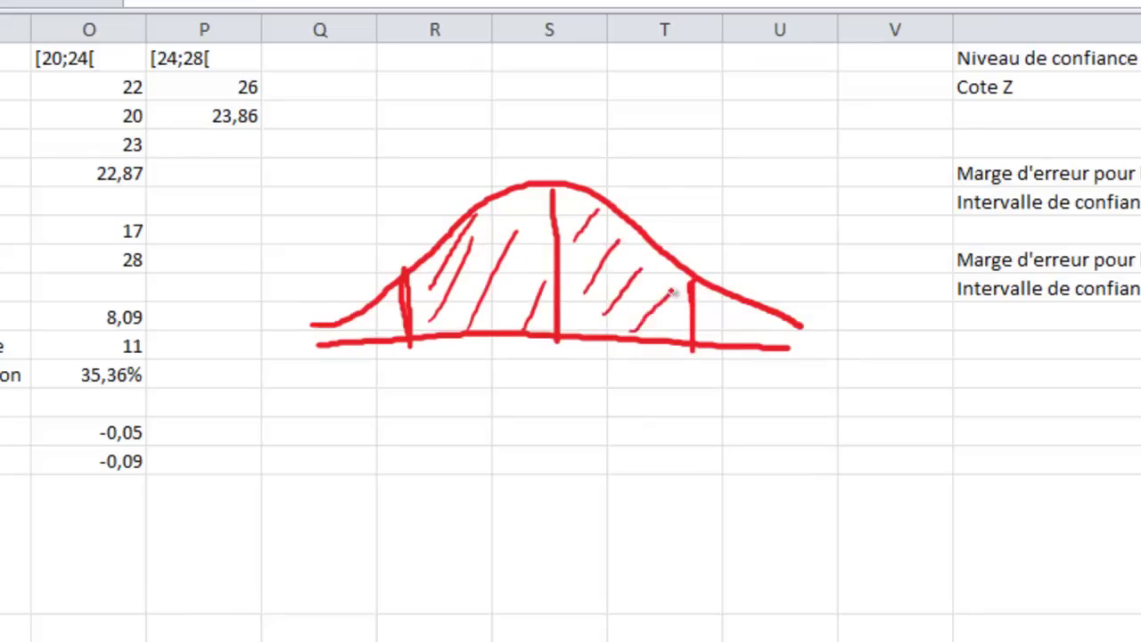
Step: Label each shaded half 47,5% with an arrow
{"action": "left_click_drag", "start_coordinate": [479, 214], "coordinate": [437, 202]}
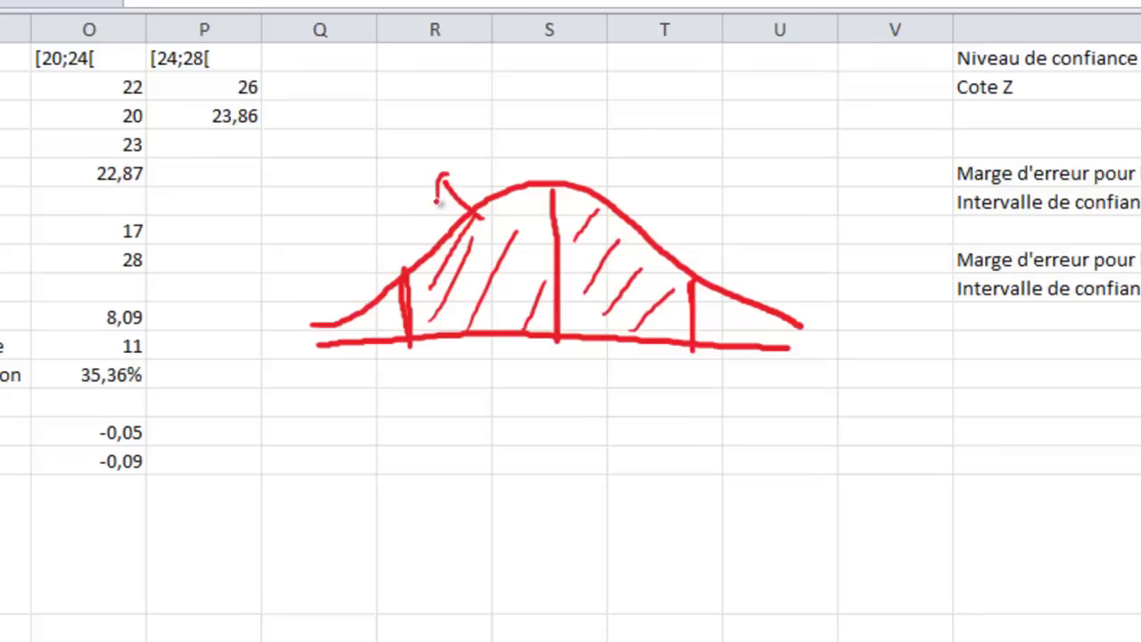
{"action": "mouse_move", "coordinate": [380, 130]}
{"action": "left_mouse_down"}
{"action": "mouse_move", "coordinate": [381, 169]}
{"action": "mouse_move", "coordinate": [370, 158]}
{"action": "left_mouse_up"}
{"action": "mouse_move", "coordinate": [400, 124]}
{"action": "left_mouse_down"}
{"action": "mouse_move", "coordinate": [412, 161]}
{"action": "mouse_move", "coordinate": [432, 173]}
{"action": "left_mouse_up"}
{"action": "left_click_drag", "start_coordinate": [441, 133], "coordinate": [437, 154]}
{"action": "left_click_drag", "start_coordinate": [443, 132], "coordinate": [454, 130]}
{"action": "left_click_drag", "start_coordinate": [474, 108], "coordinate": [479, 153]}
{"action": "left_click_drag", "start_coordinate": [495, 134], "coordinate": [499, 147]}
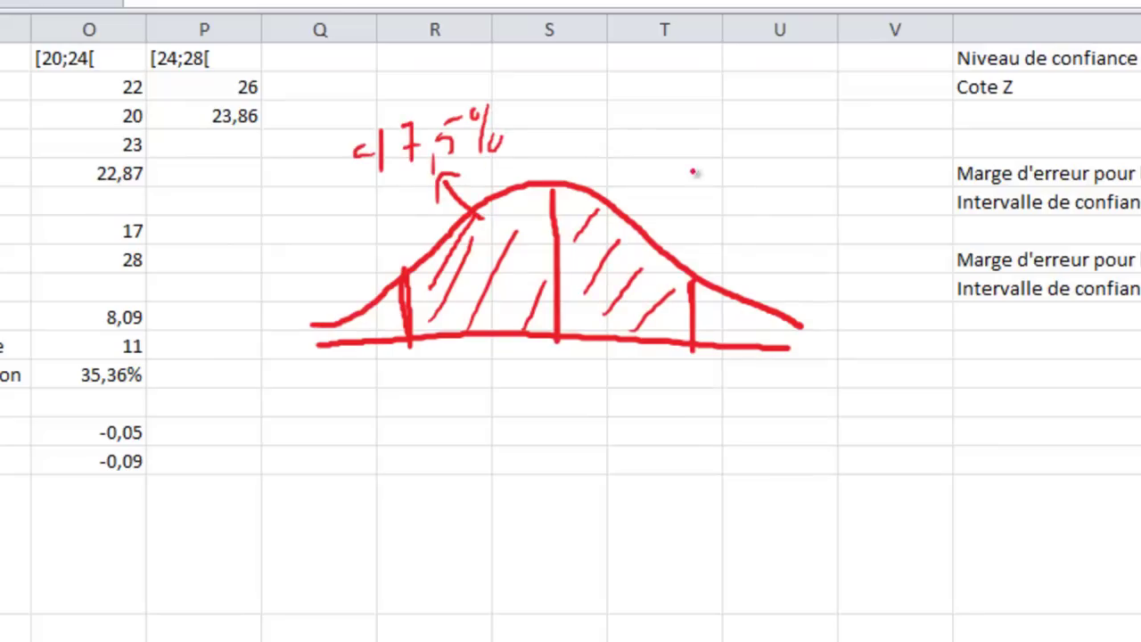
{"action": "left_click_drag", "start_coordinate": [622, 219], "coordinate": [678, 183]}
{"action": "mouse_move", "coordinate": [626, 85]}
{"action": "left_mouse_down"}
{"action": "mouse_move", "coordinate": [623, 129]}
{"action": "mouse_move", "coordinate": [630, 113]}
{"action": "left_mouse_up"}
{"action": "mouse_move", "coordinate": [666, 85]}
{"action": "left_mouse_down"}
{"action": "mouse_move", "coordinate": [643, 86]}
{"action": "mouse_move", "coordinate": [657, 132]}
{"action": "mouse_move", "coordinate": [682, 143]}
{"action": "left_mouse_up"}
{"action": "mouse_move", "coordinate": [691, 98]}
{"action": "left_mouse_down"}
{"action": "mouse_move", "coordinate": [702, 130]}
{"action": "mouse_move", "coordinate": [715, 87]}
{"action": "left_mouse_up"}
{"action": "mouse_move", "coordinate": [730, 87]}
{"action": "left_mouse_down"}
{"action": "mouse_move", "coordinate": [733, 138]}
{"action": "mouse_move", "coordinate": [776, 188]}
{"action": "left_mouse_up"}
Step: Write 95%/2 beside the labels to show each half is half the confidence level
{"action": "left_click_drag", "start_coordinate": [830, 159], "coordinate": [828, 200]}
{"action": "mouse_move", "coordinate": [847, 164]}
{"action": "left_mouse_down"}
{"action": "mouse_move", "coordinate": [847, 191]}
{"action": "mouse_move", "coordinate": [868, 154]}
{"action": "left_mouse_up"}
{"action": "mouse_move", "coordinate": [890, 152]}
{"action": "left_mouse_down"}
{"action": "mouse_move", "coordinate": [892, 201]}
{"action": "mouse_move", "coordinate": [921, 187]}
{"action": "left_mouse_up"}
{"action": "left_click_drag", "start_coordinate": [813, 216], "coordinate": [933, 209]}
{"action": "left_click_drag", "start_coordinate": [863, 239], "coordinate": [900, 259]}
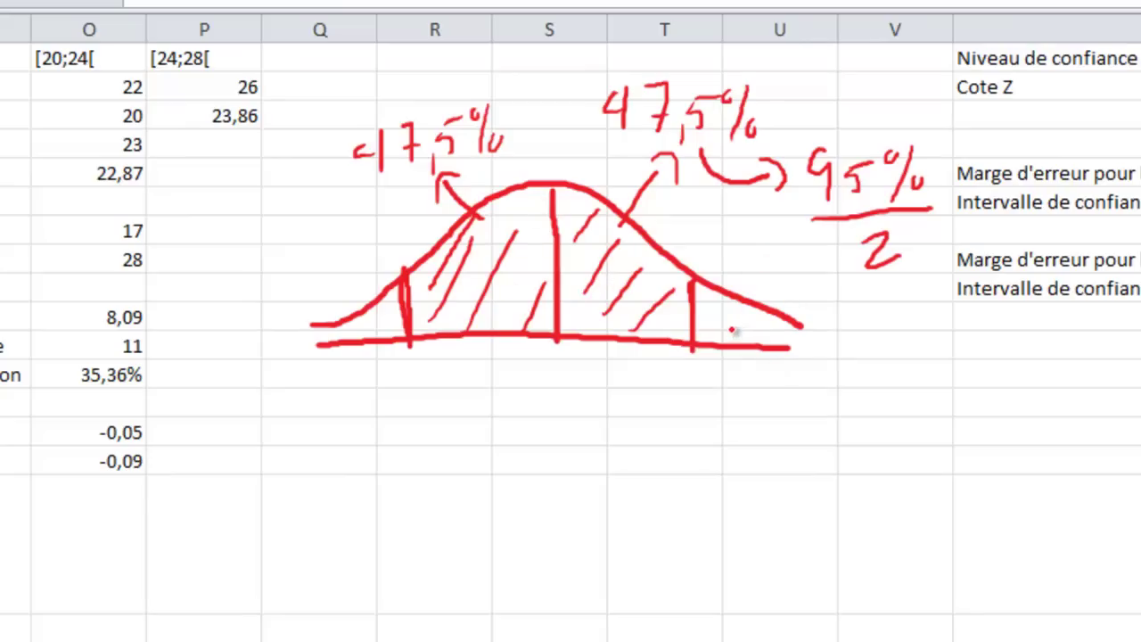
Step: Point to both tails of the curve and label each 2,5%
{"action": "mouse_move", "coordinate": [728, 327]}
{"action": "left_mouse_down"}
{"action": "mouse_move", "coordinate": [807, 392]}
{"action": "mouse_move", "coordinate": [784, 409]}
{"action": "mouse_move", "coordinate": [872, 421]}
{"action": "left_mouse_up"}
{"action": "mouse_move", "coordinate": [904, 382]}
{"action": "left_mouse_down"}
{"action": "mouse_move", "coordinate": [885, 415]}
{"action": "mouse_move", "coordinate": [937, 421]}
{"action": "left_mouse_up"}
{"action": "mouse_move", "coordinate": [374, 324]}
{"action": "left_mouse_down"}
{"action": "mouse_move", "coordinate": [351, 382]}
{"action": "mouse_move", "coordinate": [369, 394]}
{"action": "left_mouse_up"}
{"action": "mouse_move", "coordinate": [318, 434]}
{"action": "left_mouse_down"}
{"action": "mouse_move", "coordinate": [350, 455]}
{"action": "mouse_move", "coordinate": [362, 448]}
{"action": "left_mouse_up"}
{"action": "left_click_drag", "start_coordinate": [367, 422], "coordinate": [382, 421]}
{"action": "left_click_drag", "start_coordinate": [396, 412], "coordinate": [424, 446]}
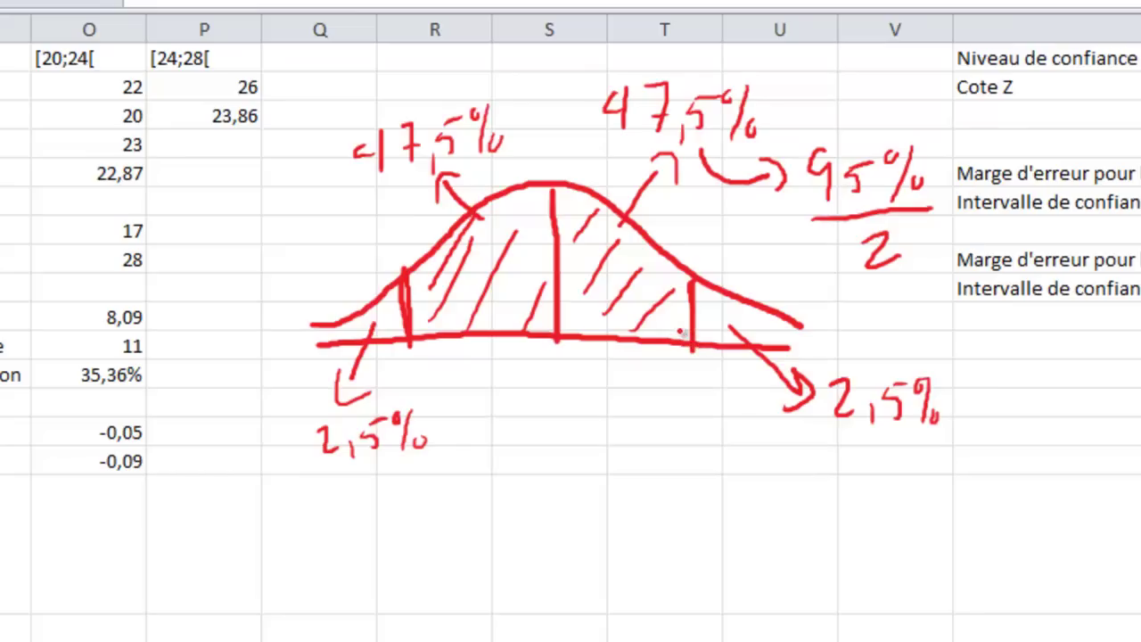
Step: Mark the right cut-off, draw the cumulative-area arrow and bracket the curve at its centre
{"action": "mouse_move", "coordinate": [680, 336]}
{"action": "left_mouse_down"}
{"action": "mouse_move", "coordinate": [705, 362]}
{"action": "mouse_move", "coordinate": [684, 361]}
{"action": "left_mouse_up"}
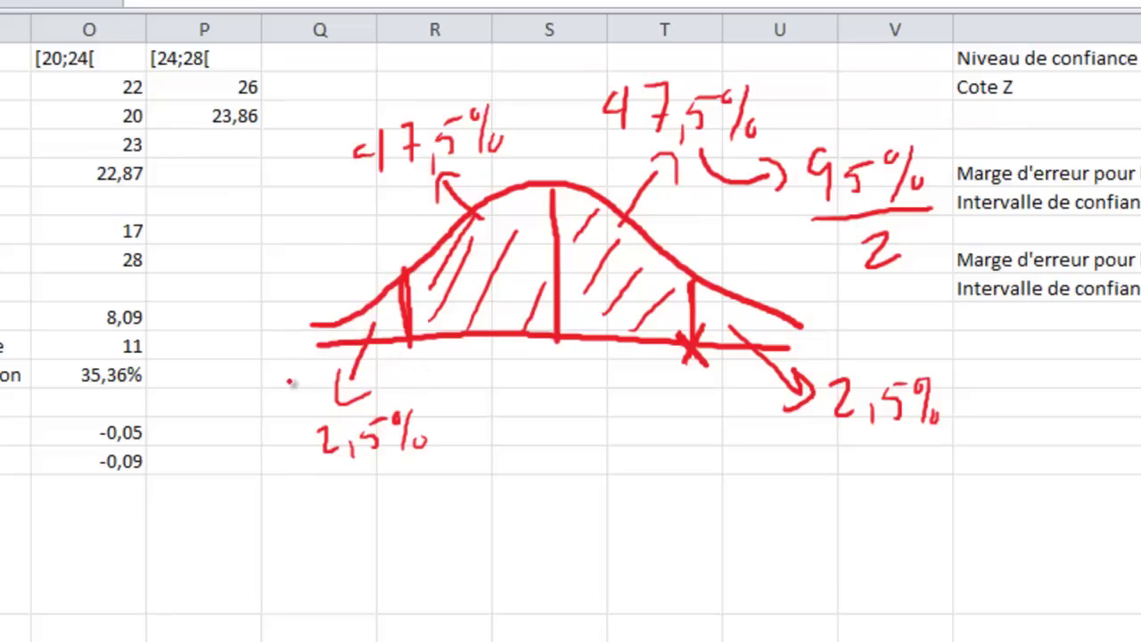
{"action": "mouse_move", "coordinate": [224, 387]}
{"action": "left_mouse_down"}
{"action": "mouse_move", "coordinate": [699, 390]}
{"action": "mouse_move", "coordinate": [675, 425]}
{"action": "left_mouse_up"}
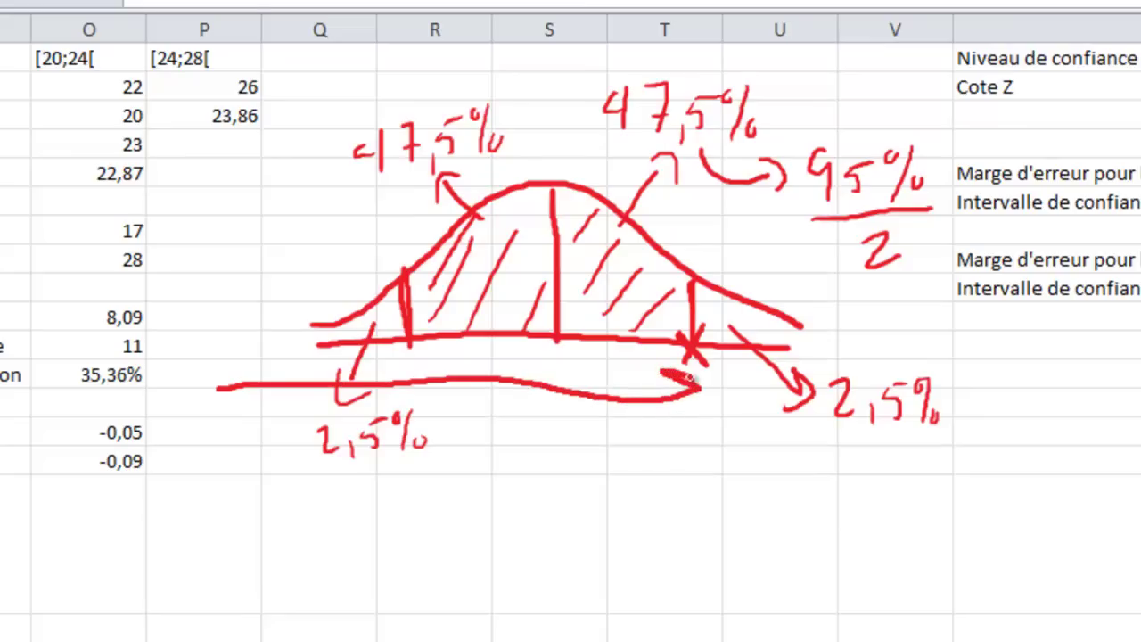
{"action": "left_click_drag", "start_coordinate": [258, 332], "coordinate": [410, 319]}
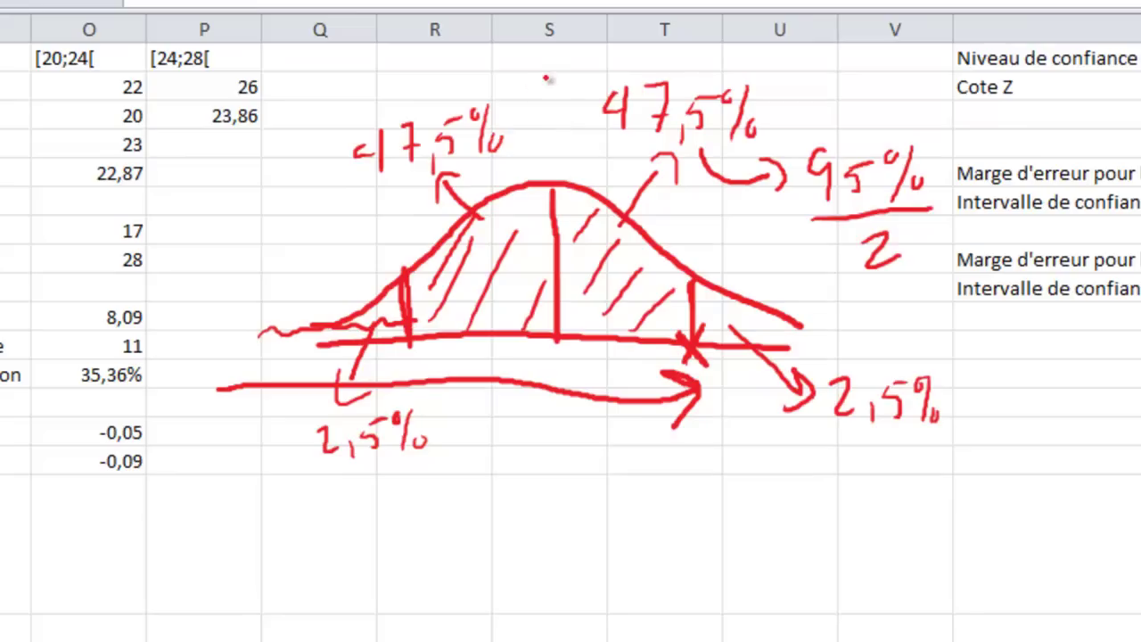
{"action": "mouse_move", "coordinate": [552, 69]}
{"action": "left_mouse_down"}
{"action": "mouse_move", "coordinate": [562, 478]}
{"action": "mouse_move", "coordinate": [460, 498]}
{"action": "left_mouse_up"}
{"action": "left_click_drag", "start_coordinate": [553, 67], "coordinate": [455, 84]}
Step: Write 50% + 95%/2 below the curve and link it to the right cut-off
{"action": "left_click_drag", "start_coordinate": [437, 528], "coordinate": [441, 560]}
{"action": "mouse_move", "coordinate": [407, 515]}
{"action": "left_mouse_down"}
{"action": "mouse_move", "coordinate": [382, 533]}
{"action": "mouse_move", "coordinate": [385, 578]}
{"action": "left_mouse_up"}
{"action": "mouse_move", "coordinate": [473, 508]}
{"action": "left_mouse_down"}
{"action": "mouse_move", "coordinate": [478, 574]}
{"action": "mouse_move", "coordinate": [498, 564]}
{"action": "left_mouse_up"}
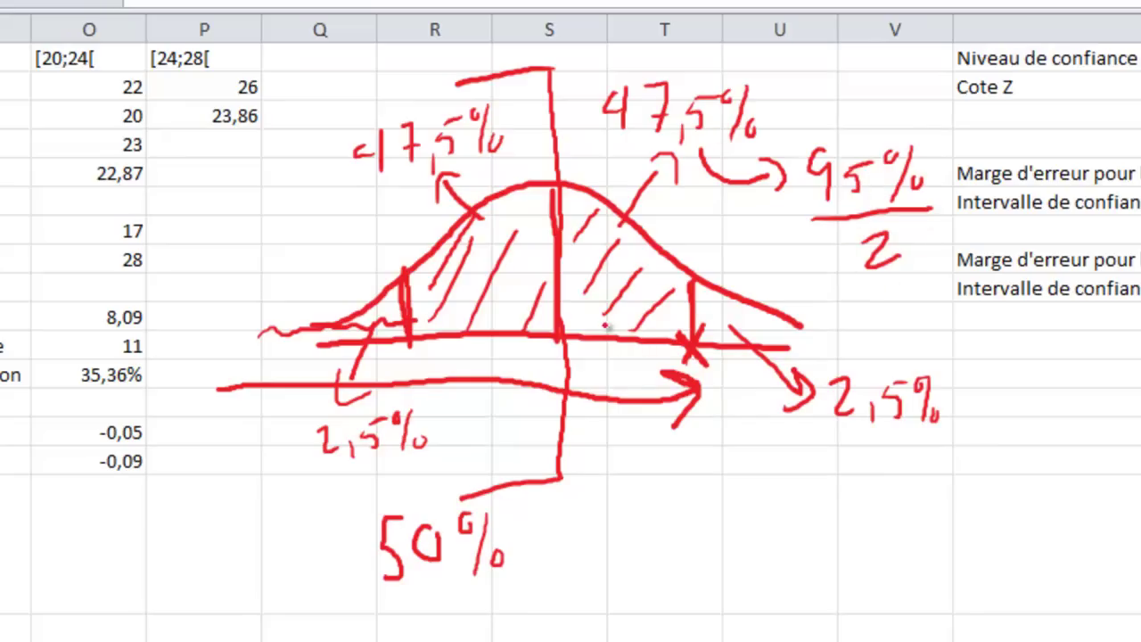
{"action": "mouse_move", "coordinate": [628, 501]}
{"action": "left_mouse_down"}
{"action": "mouse_move", "coordinate": [619, 555]}
{"action": "mouse_move", "coordinate": [633, 540]}
{"action": "left_mouse_up"}
{"action": "left_click_drag", "start_coordinate": [683, 492], "coordinate": [680, 537]}
{"action": "left_click_drag", "start_coordinate": [689, 526], "coordinate": [694, 535]}
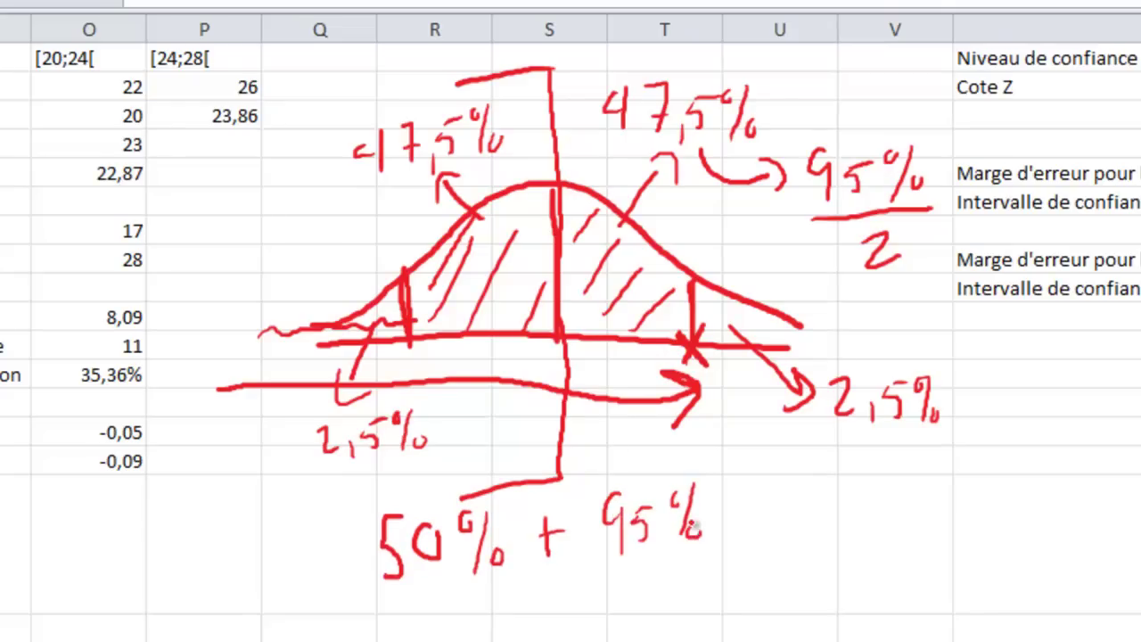
{"action": "left_click_drag", "start_coordinate": [607, 569], "coordinate": [730, 533]}
{"action": "left_click_drag", "start_coordinate": [674, 579], "coordinate": [701, 591]}
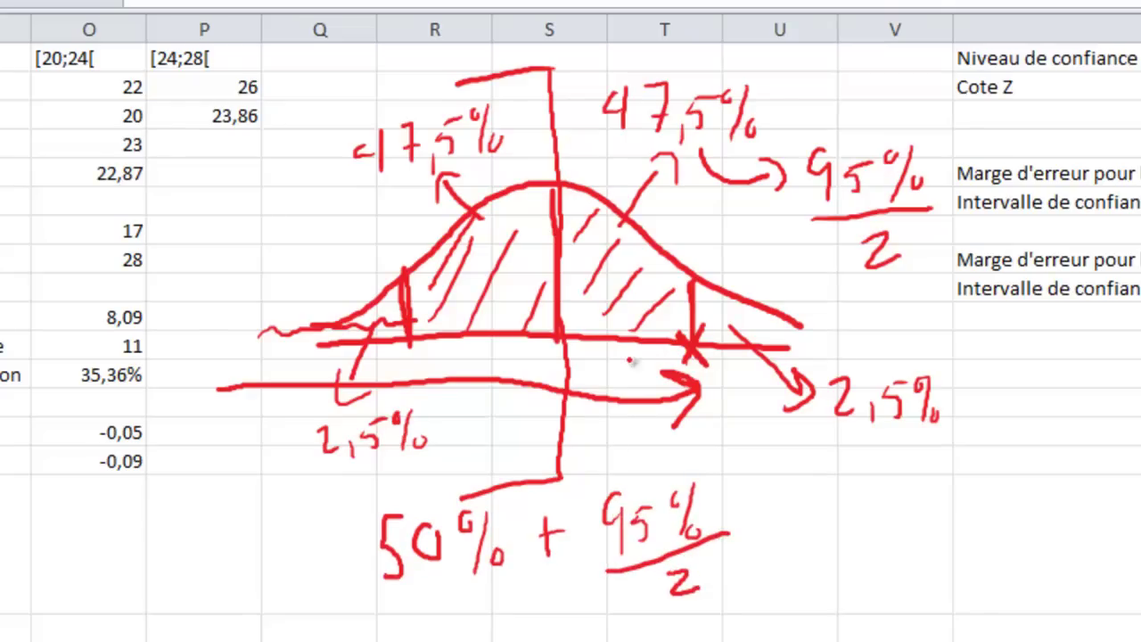
{"action": "mouse_move", "coordinate": [622, 308]}
{"action": "left_mouse_down"}
{"action": "mouse_move", "coordinate": [632, 459]}
{"action": "mouse_move", "coordinate": [674, 444]}
{"action": "left_mouse_up"}
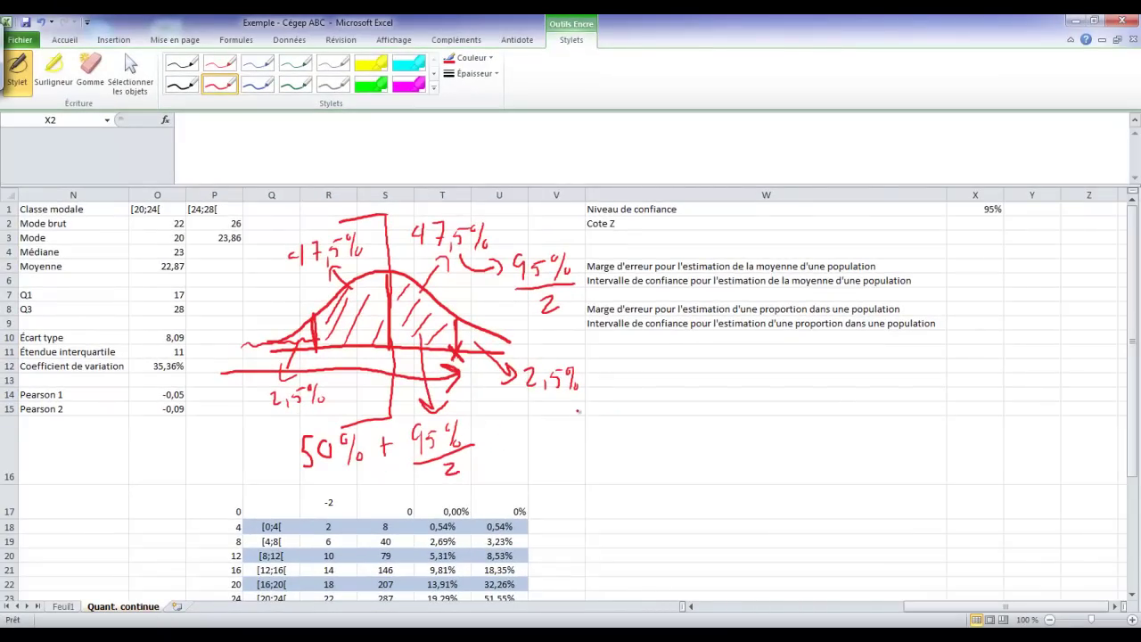
Step: Exit inking and enter =LOI.NORMALE.STANDARD.INVERSE(0,5+X1/2) in X2
{"action": "key", "text": "Escape"}
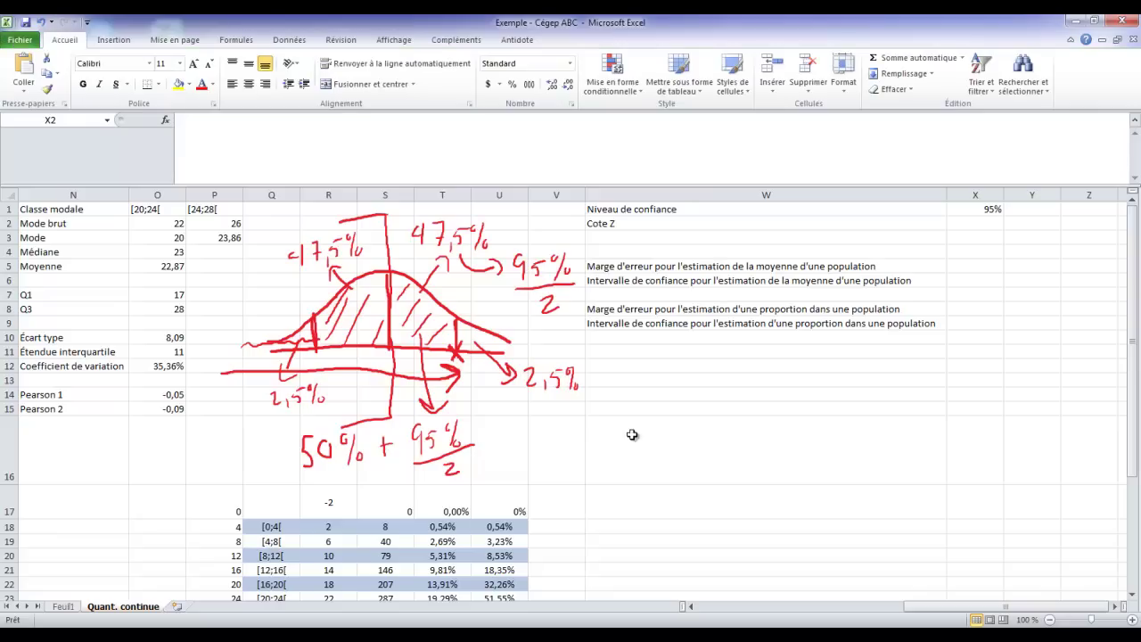
{"action": "left_click", "coordinate": [970, 227]}
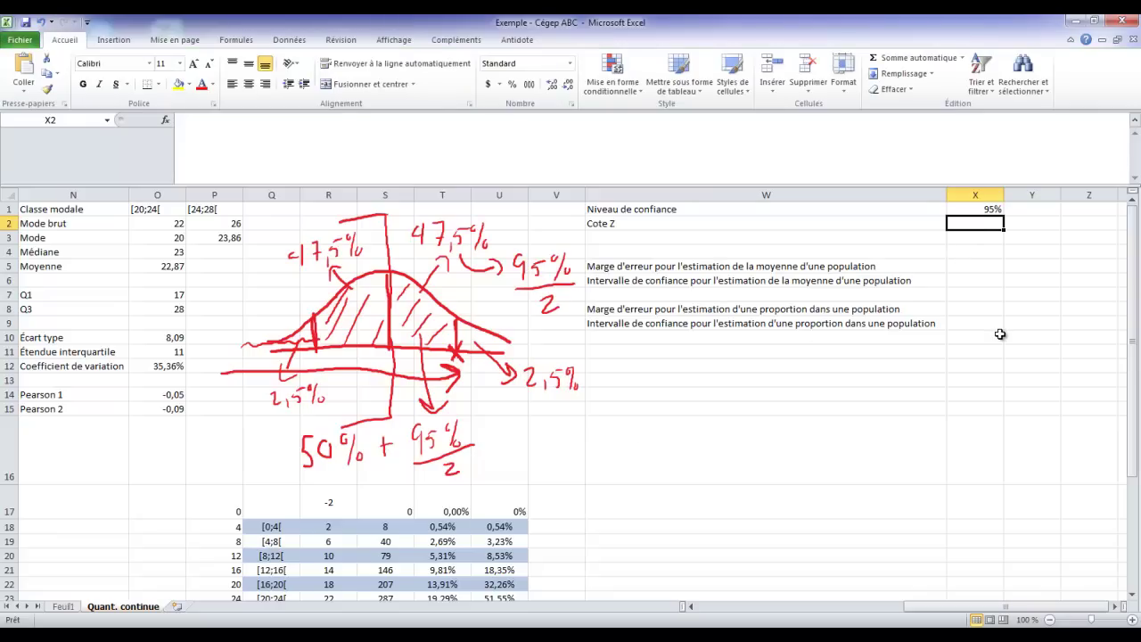
{"action": "type", "text": "=loi."}
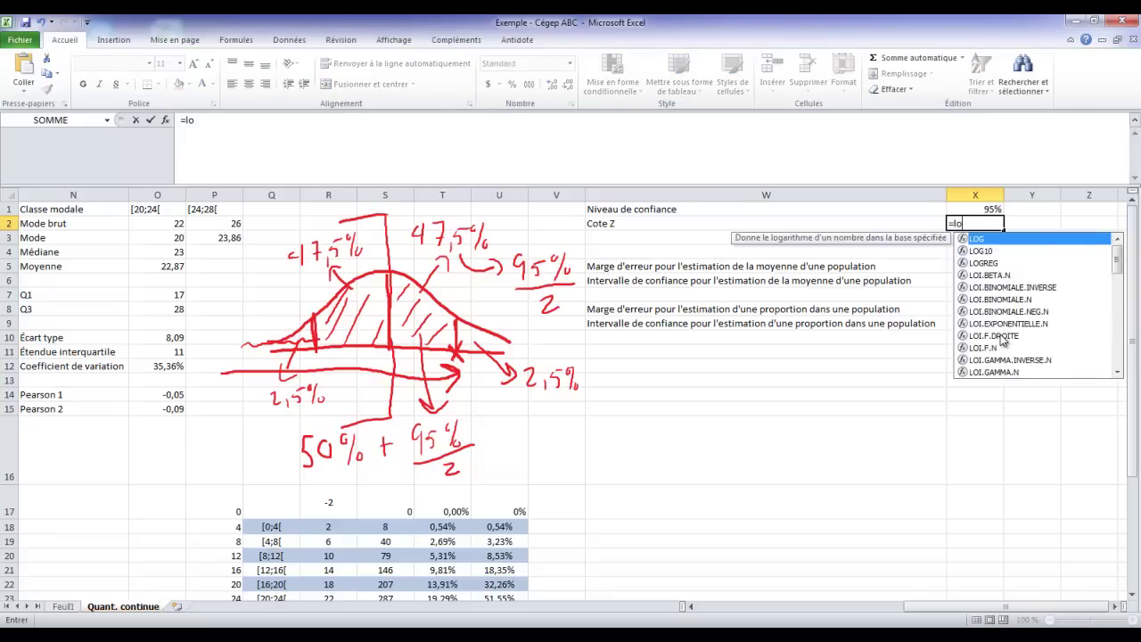
{"action": "type", "text": "norm"}
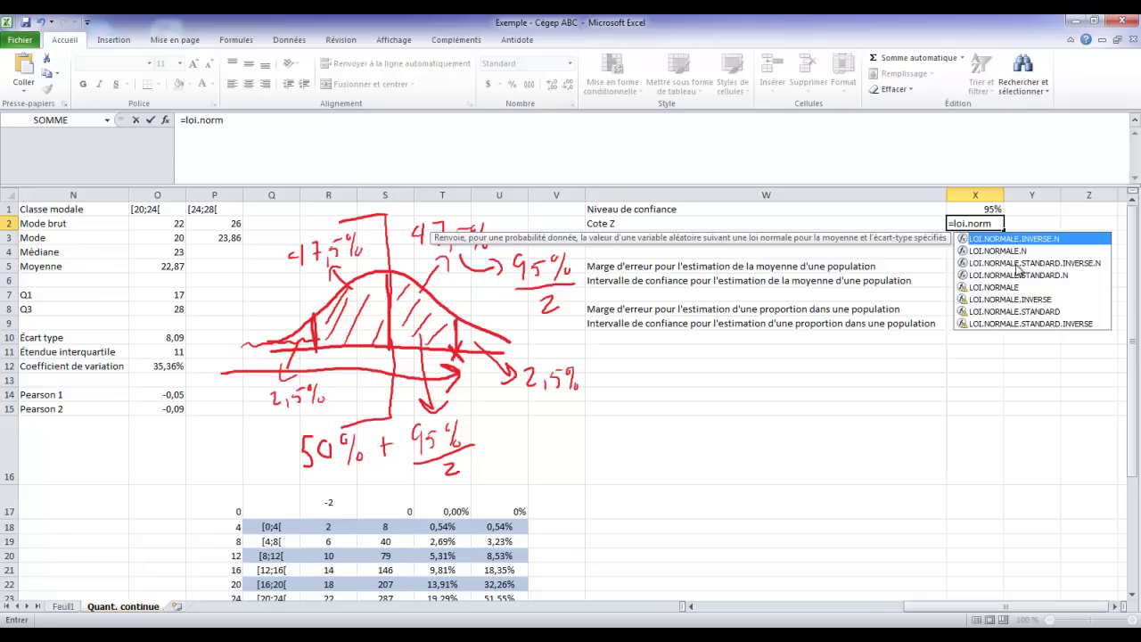
{"action": "left_click", "coordinate": [1025, 331]}
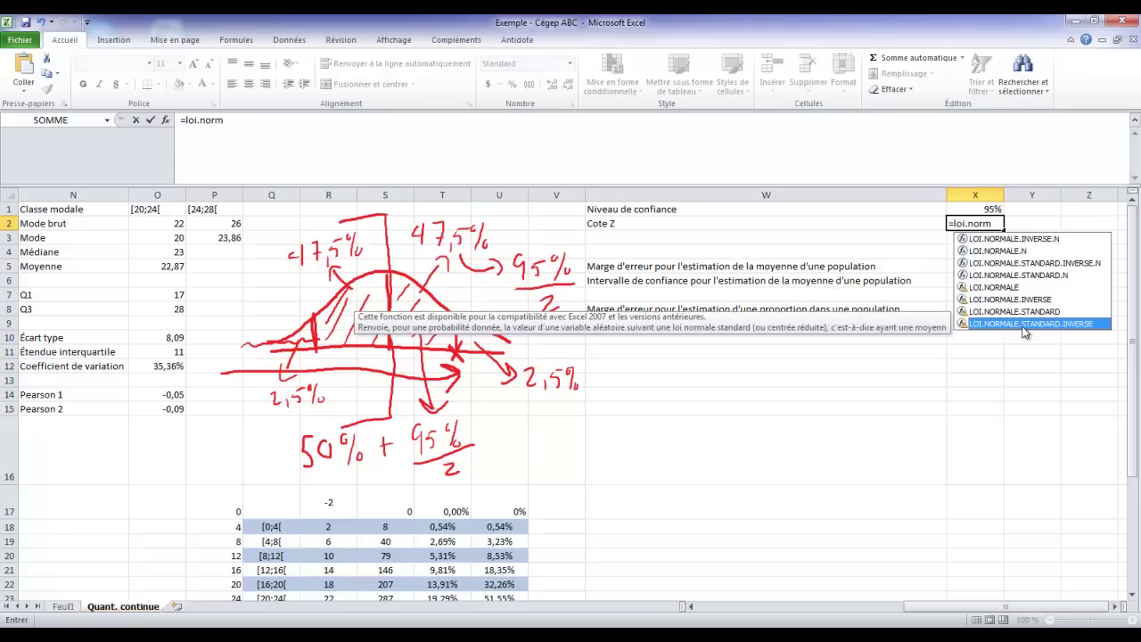
{"action": "double_click", "coordinate": [1026, 331]}
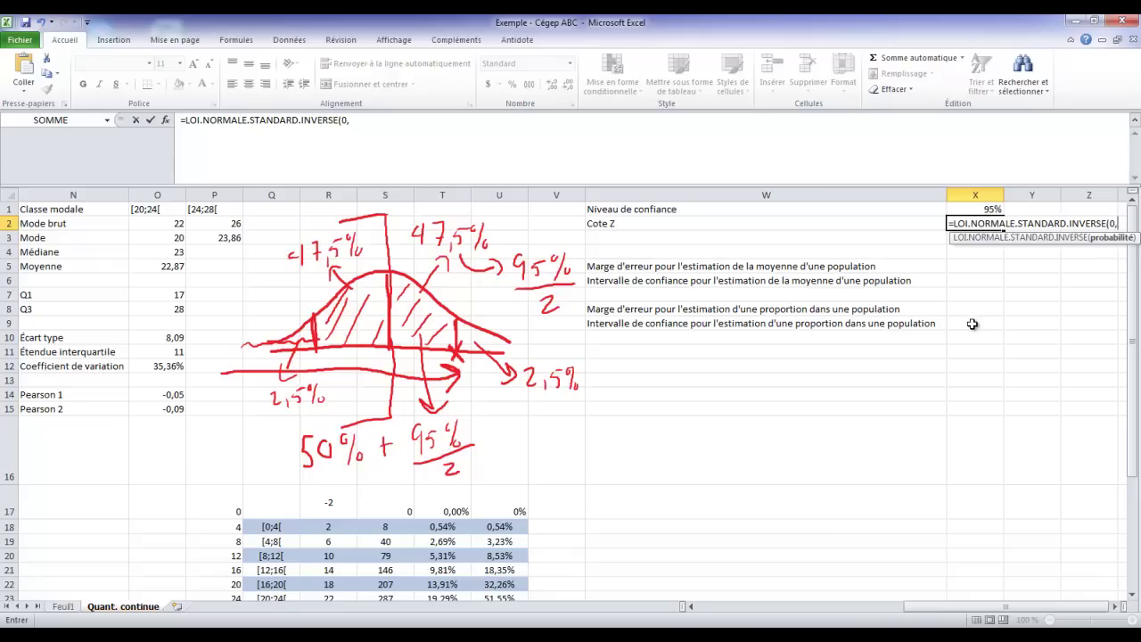
{"action": "type", "text": "5+"}
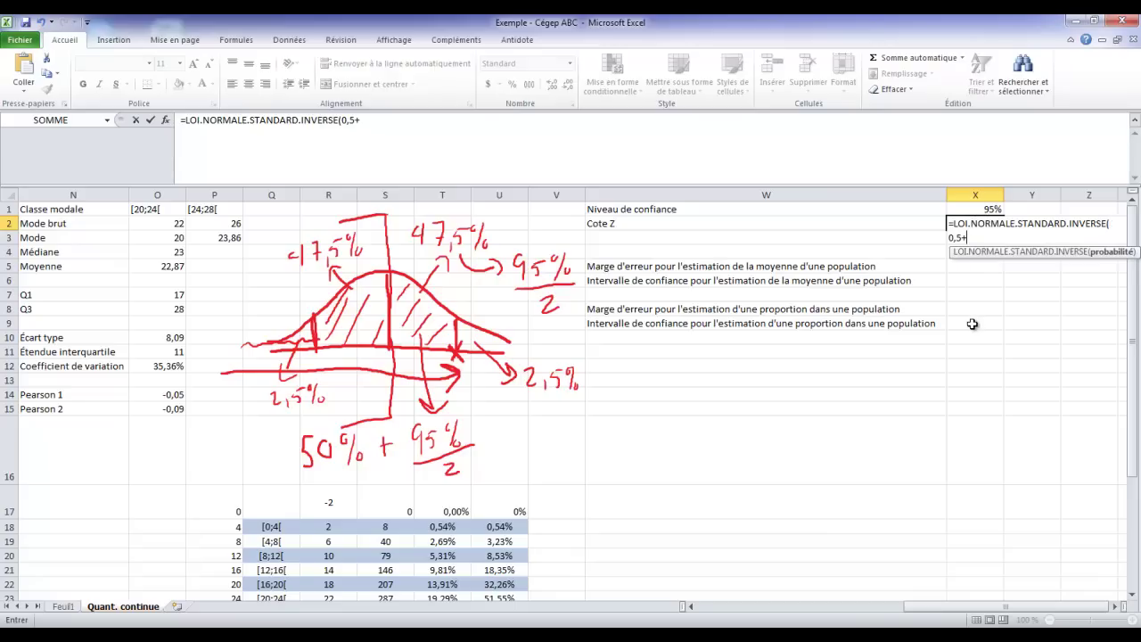
{"action": "left_click", "coordinate": [990, 209]}
{"action": "type", "text": "/2"}
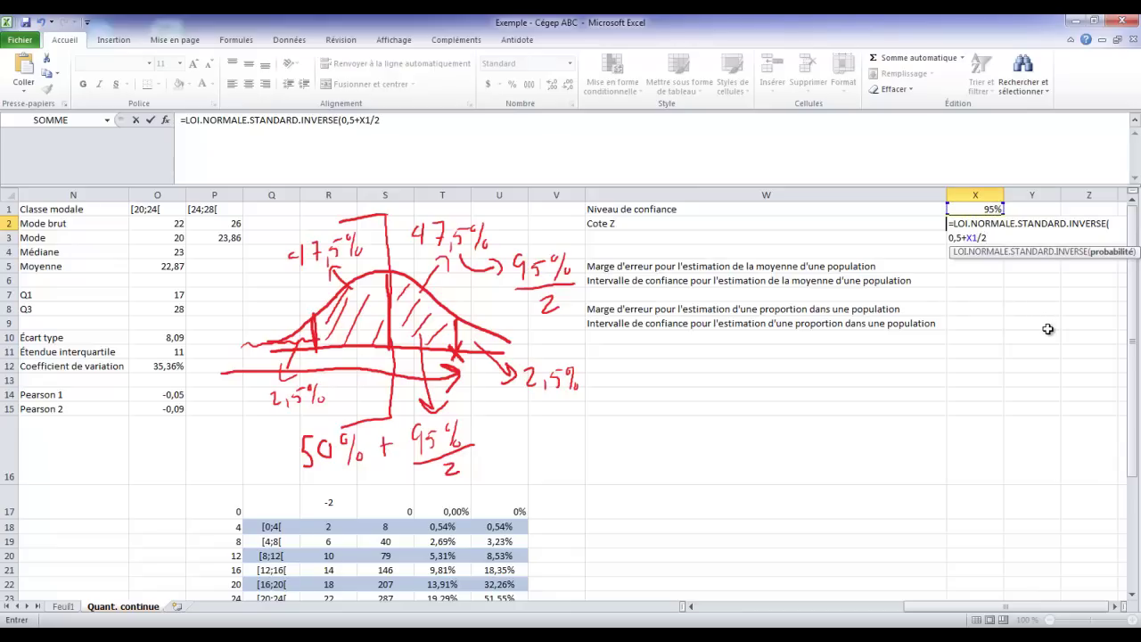
{"action": "key", "text": "Return"}
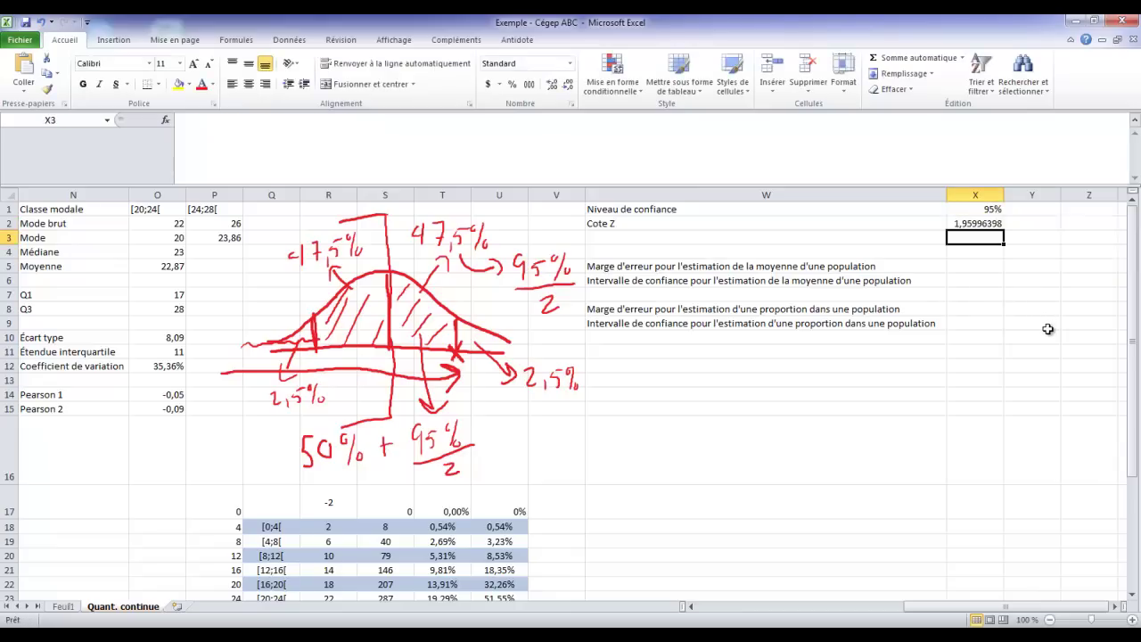
Step: Reduce the decimals in X2 so the Z score shows 1,96
{"action": "left_click", "coordinate": [988, 226]}
{"action": "left_click", "coordinate": [568, 87]}
{"action": "left_click", "coordinate": [568, 86]}
{"action": "left_click", "coordinate": [568, 87]}
{"action": "left_click", "coordinate": [568, 87]}
{"action": "left_click", "coordinate": [568, 86]}
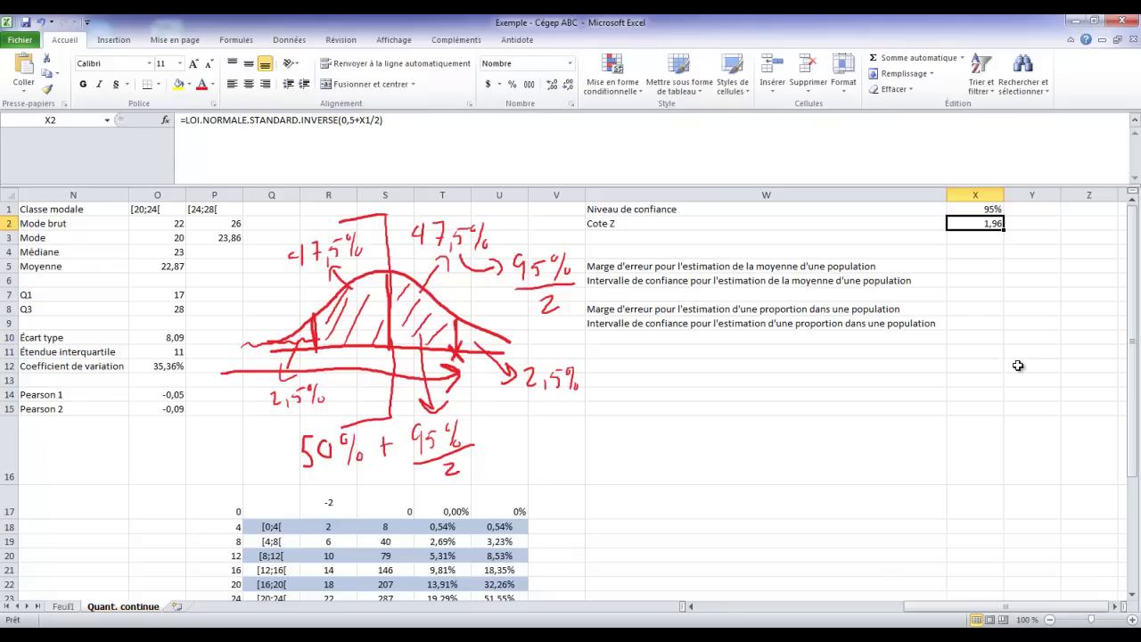
{"action": "left_click", "coordinate": [989, 210]}
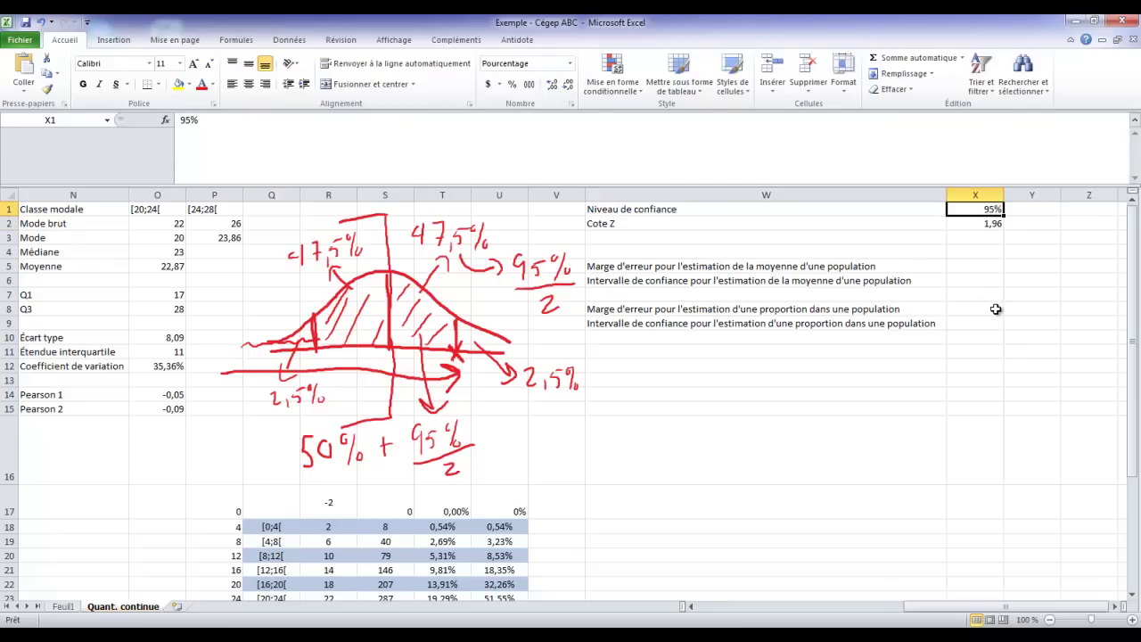
{"action": "key", "text": "BackSpace"}
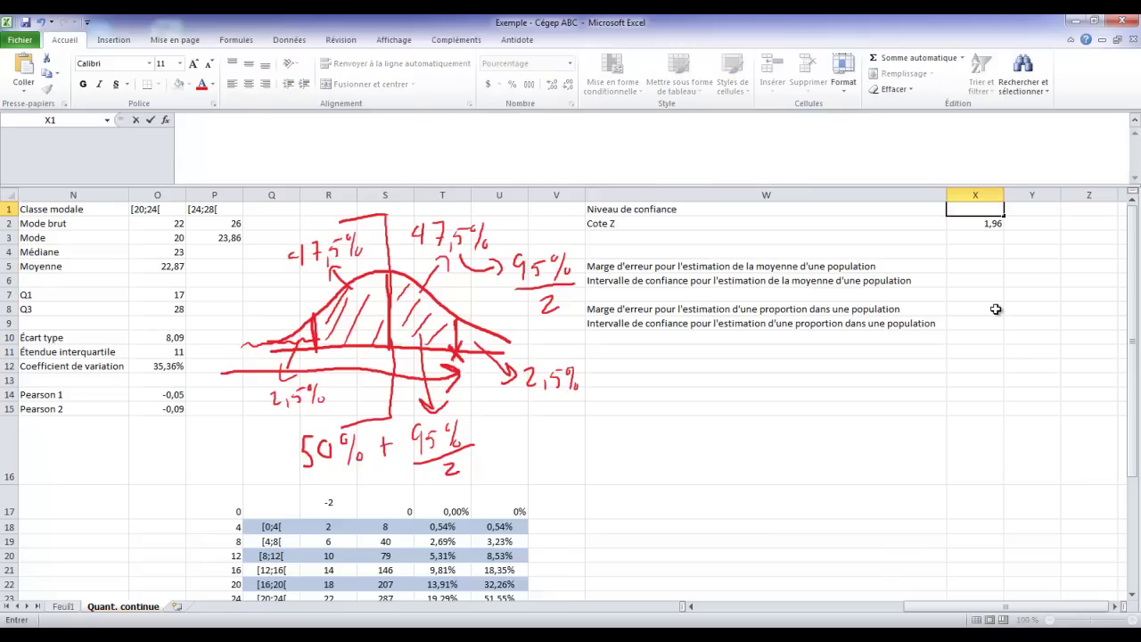
{"action": "type", "text": "0,9"}
{"action": "key", "text": "Return"}
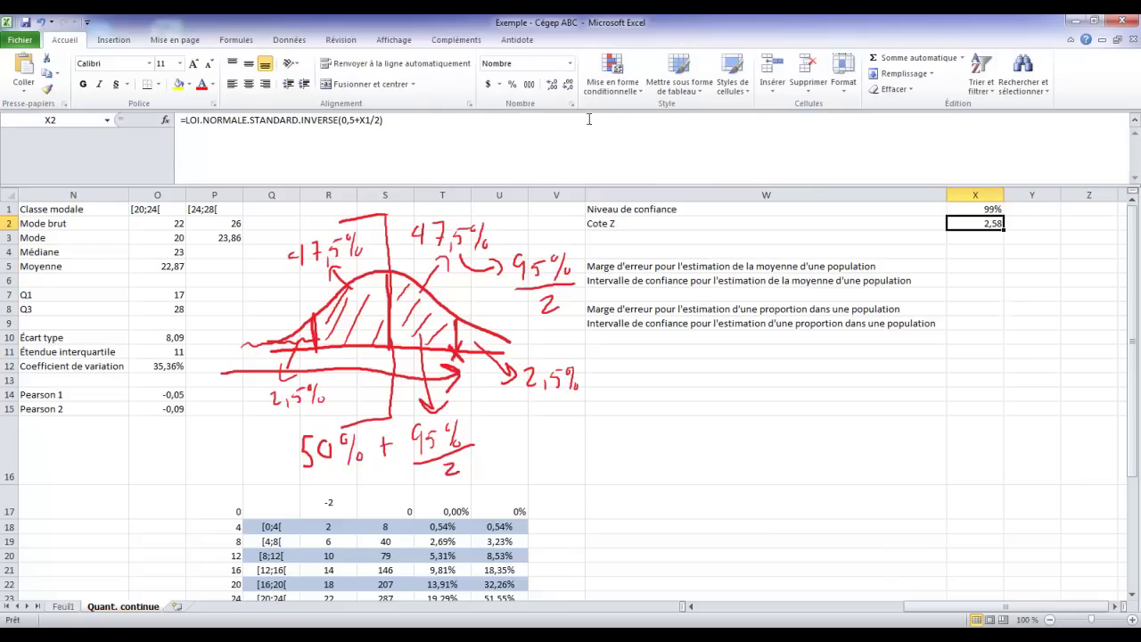
{"action": "left_click", "coordinate": [551, 86]}
{"action": "left_click", "coordinate": [567, 87]}
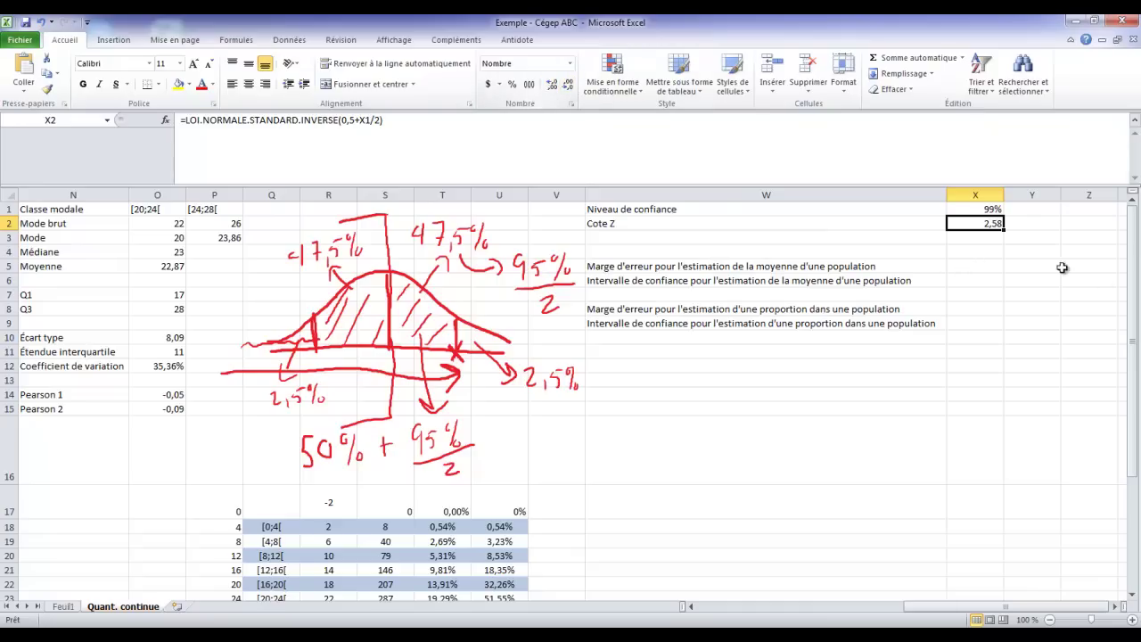
{"action": "left_click", "coordinate": [970, 208]}
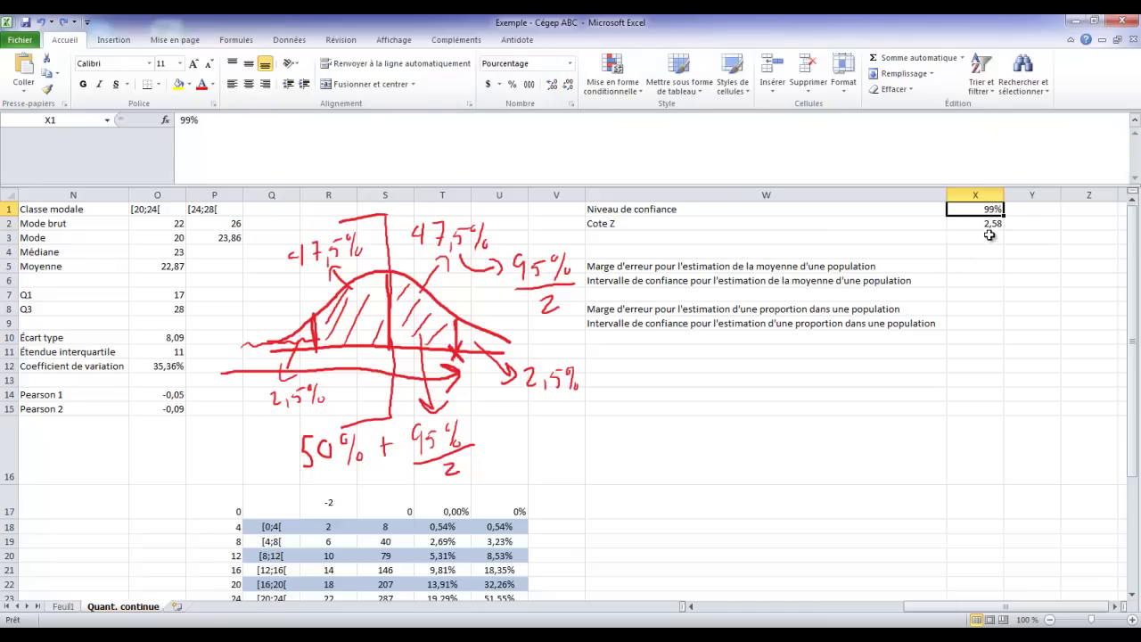
{"action": "left_click", "coordinate": [198, 124]}
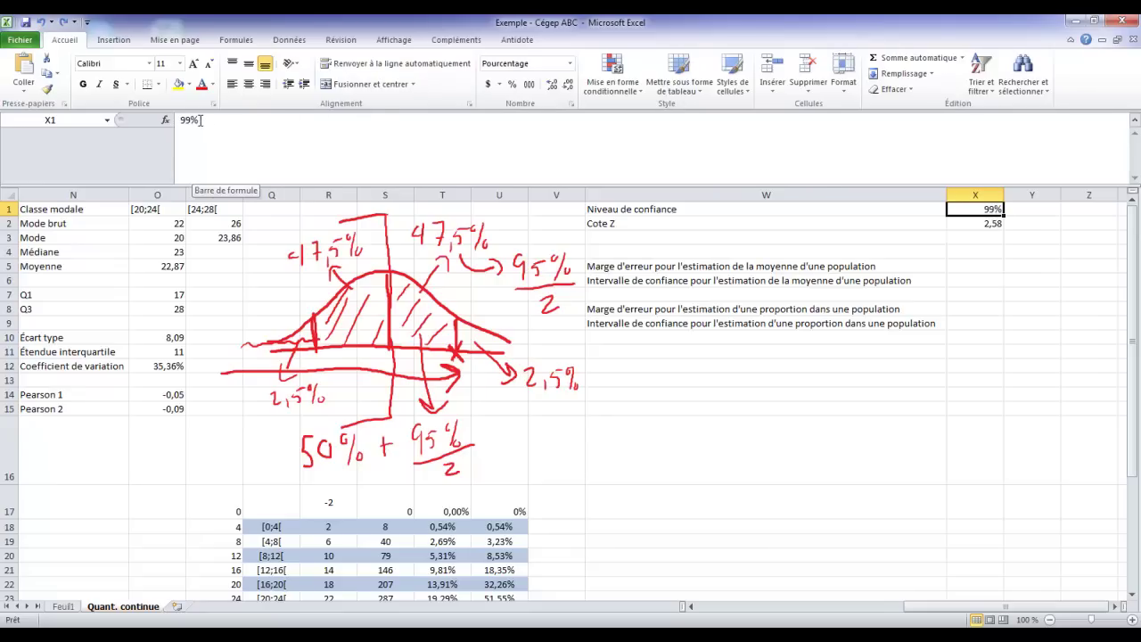
{"action": "key", "text": "BackSpace"}
{"action": "type", "text": "5"}
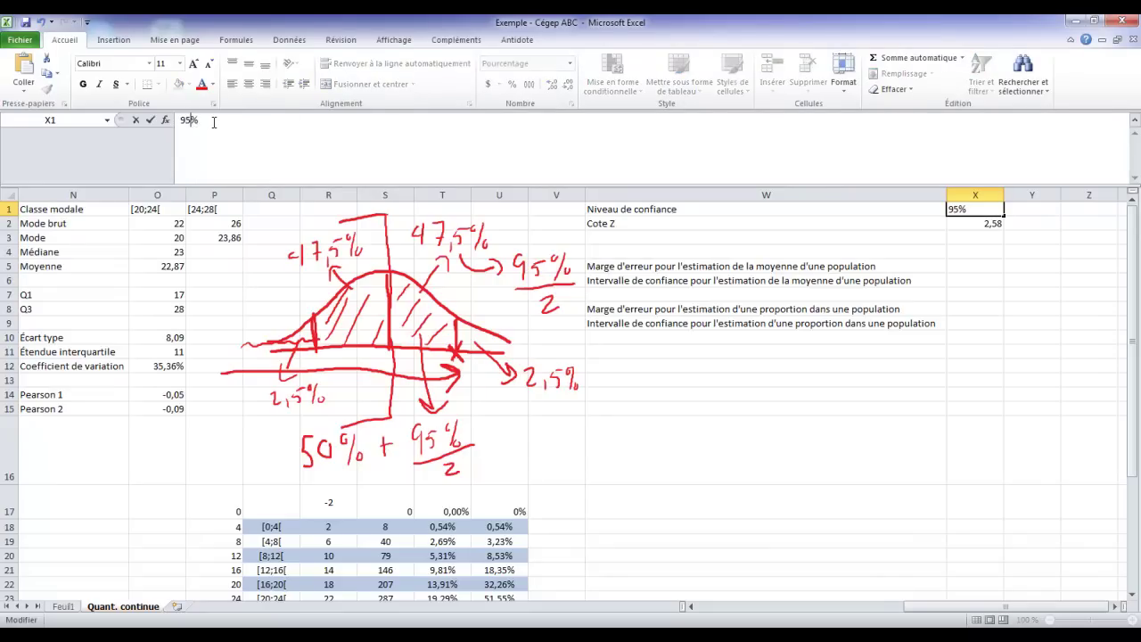
{"action": "key", "text": "Return"}
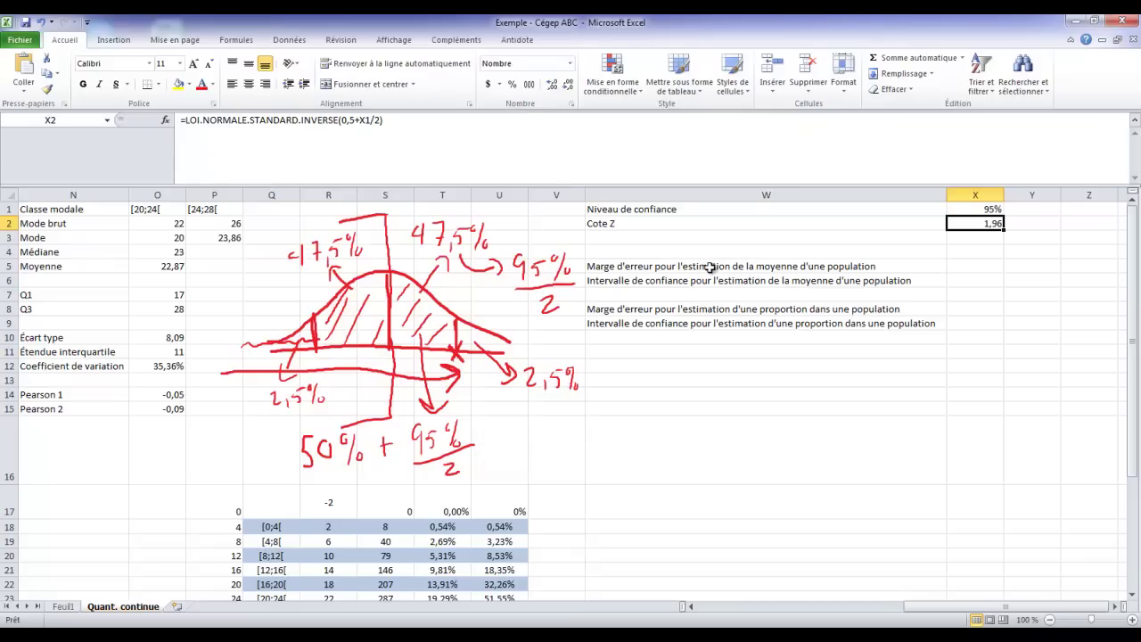
Step: Enter =X2*O10/RACINE(K30) in X5 as the margin of error for the mean
{"action": "left_click", "coordinate": [964, 266]}
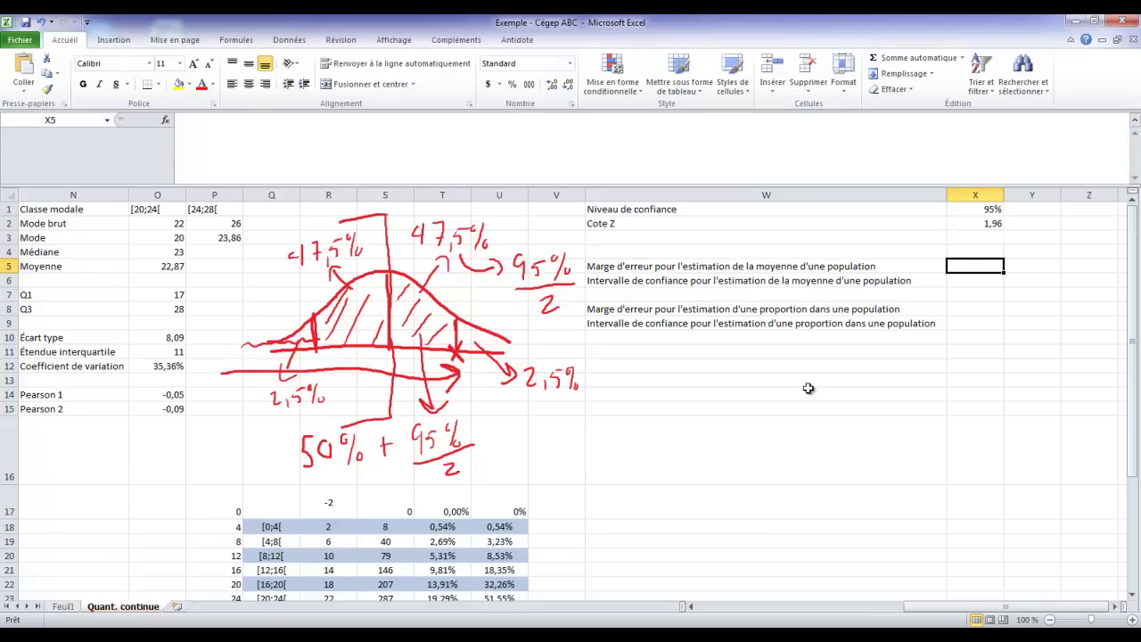
{"action": "type", "text": "="}
{"action": "left_click", "coordinate": [963, 223]}
{"action": "type", "text": "*"}
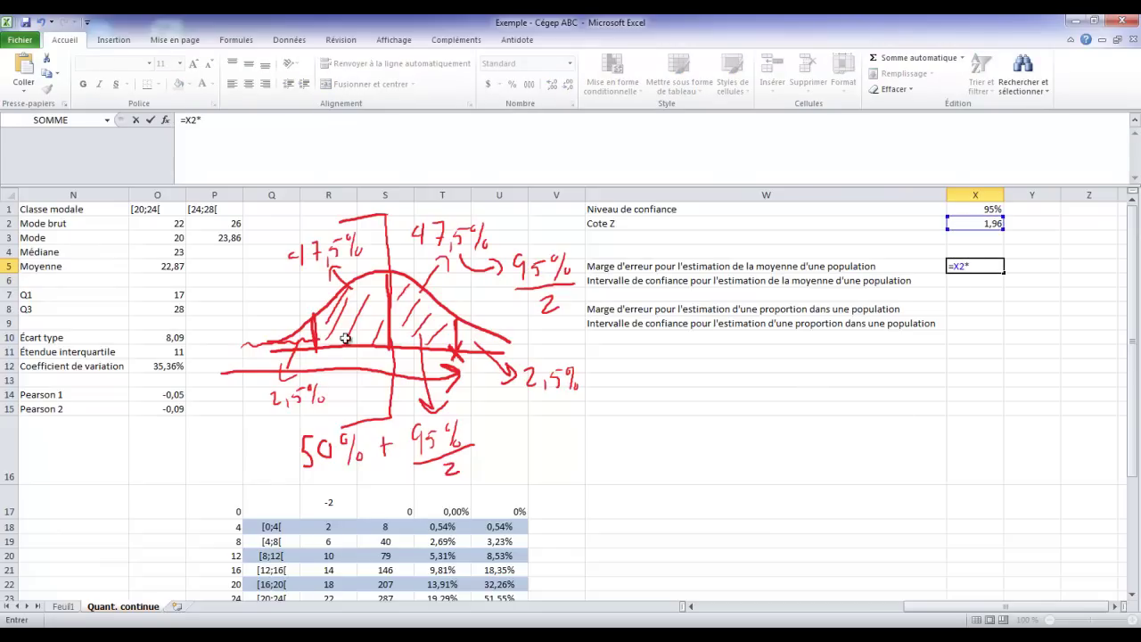
{"action": "left_click", "coordinate": [153, 338]}
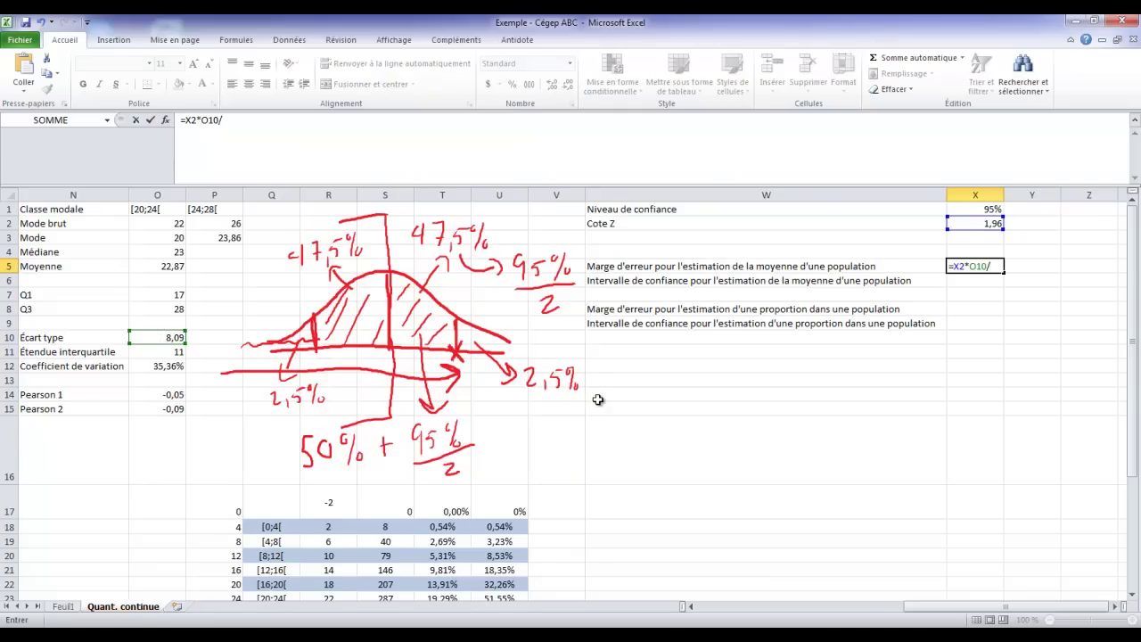
{"action": "type", "text": "raci"}
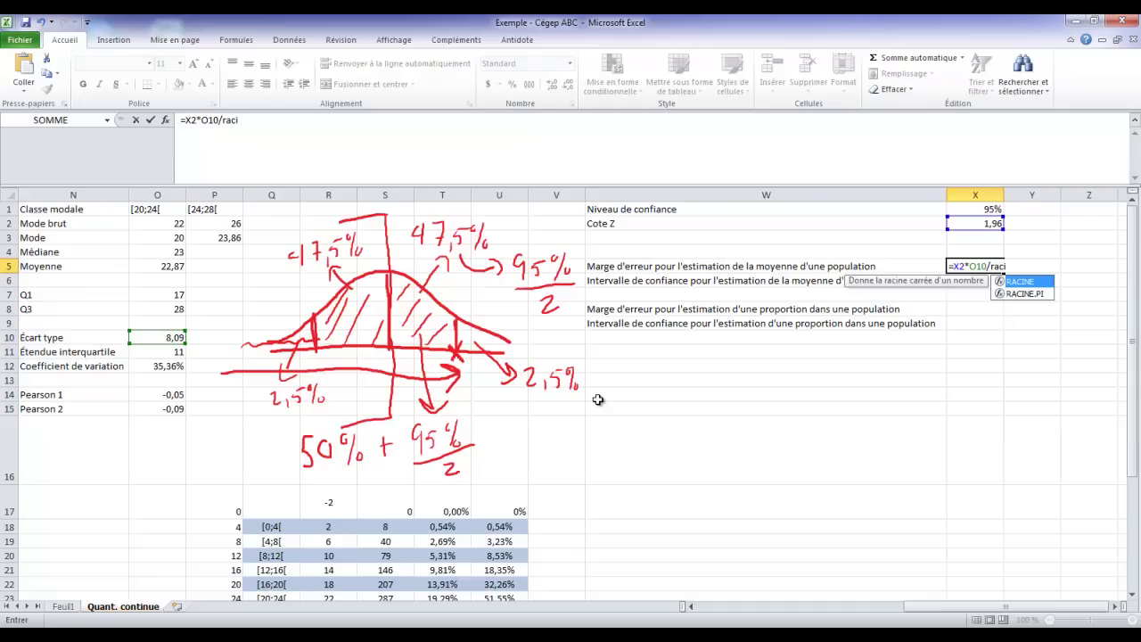
{"action": "double_click", "coordinate": [1019, 282]}
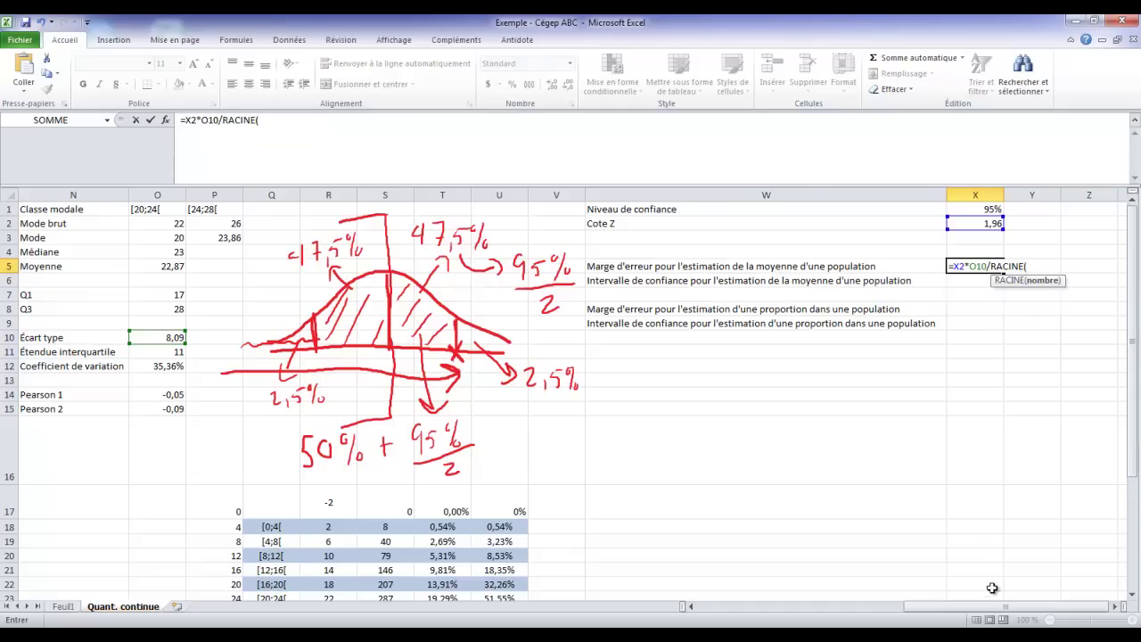
{"action": "left_click_drag", "start_coordinate": [990, 608], "coordinate": [841, 614]}
{"action": "scroll", "coordinate": [665, 465], "scroll_direction": "down", "scroll_amount": 3}
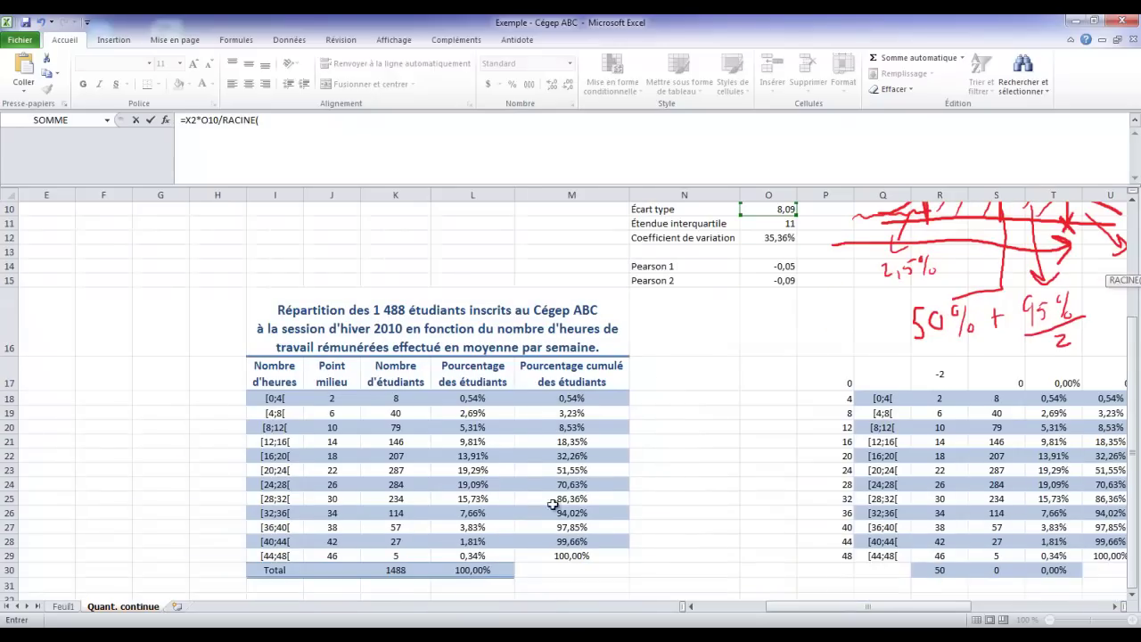
{"action": "left_click", "coordinate": [394, 571]}
{"action": "left_click", "coordinate": [364, 124]}
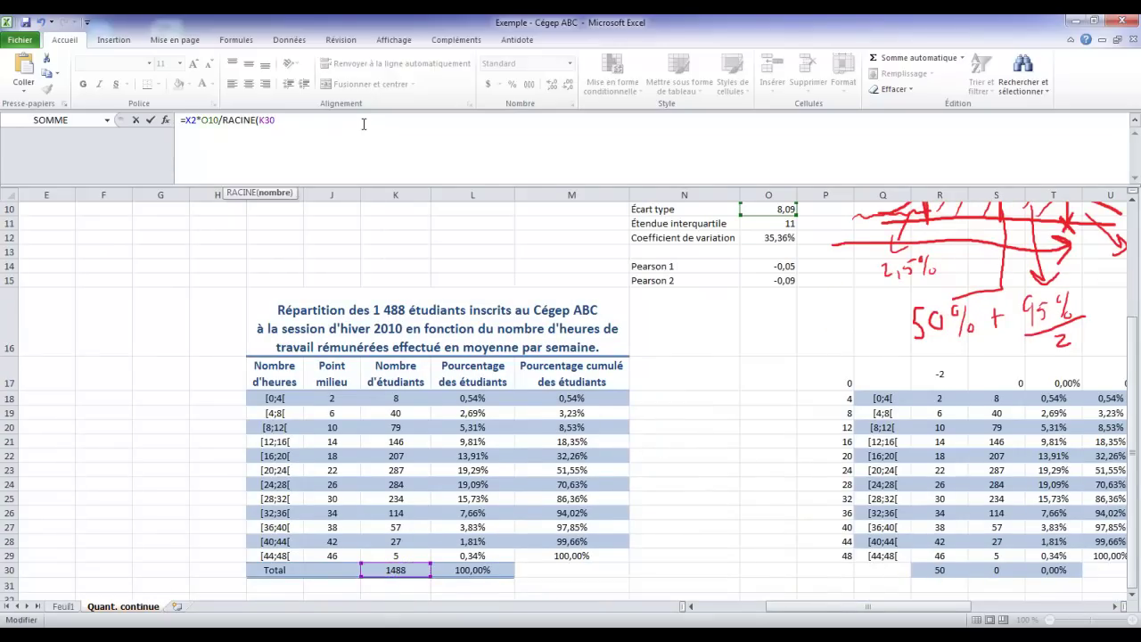
{"action": "key", "text": "Return"}
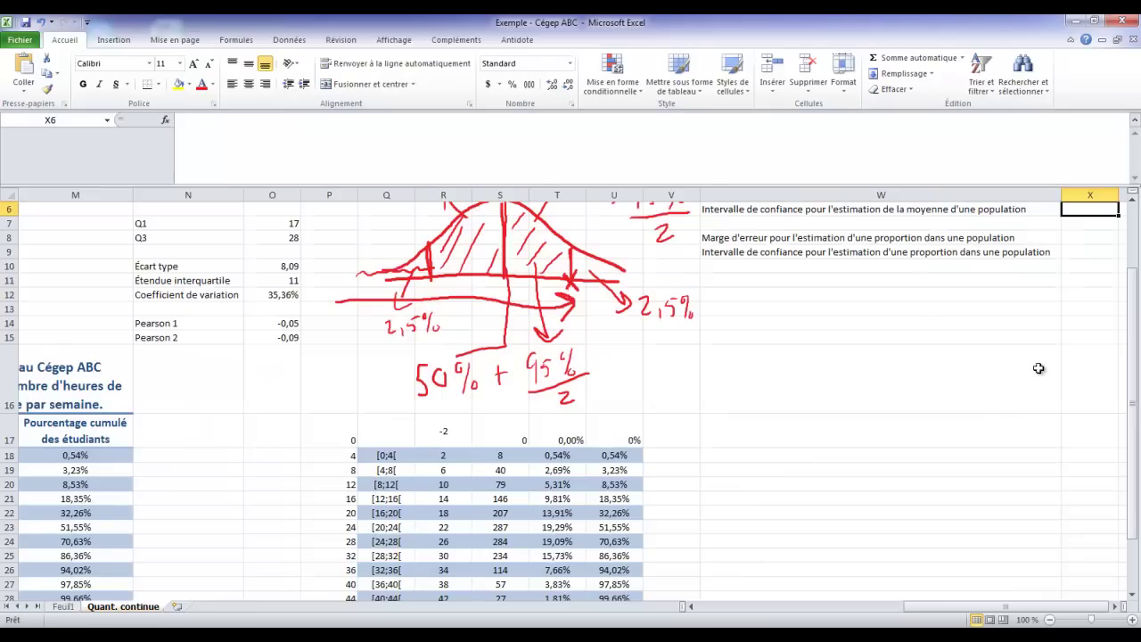
Step: Reduce the decimals in X5 so the margin of error shows 0,41
{"action": "left_click_drag", "start_coordinate": [1133, 464], "coordinate": [1126, 385]}
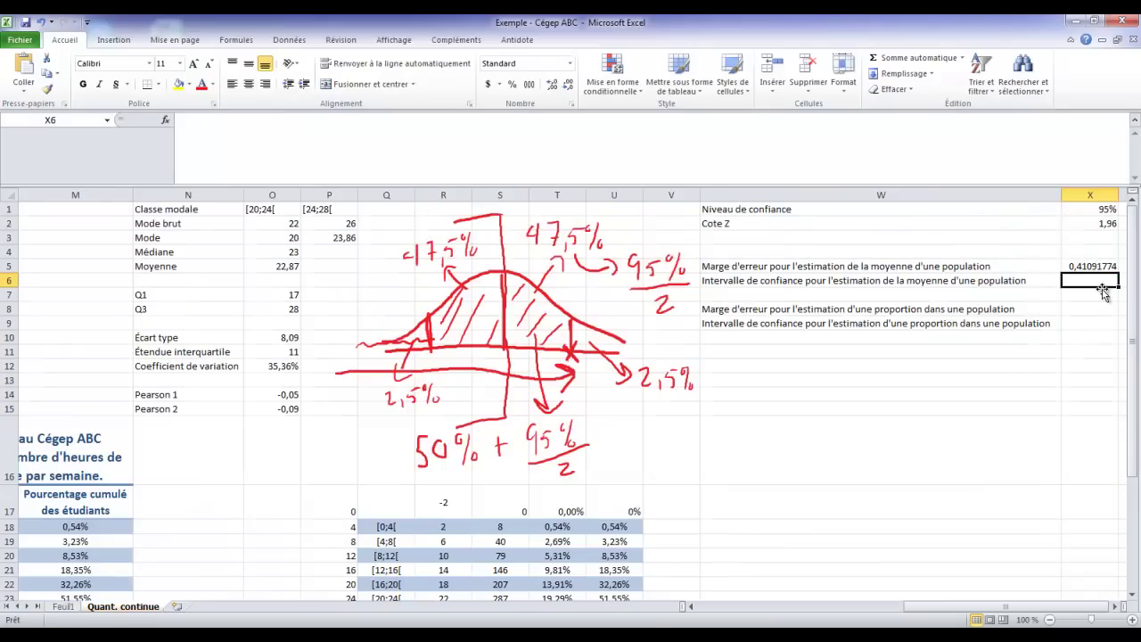
{"action": "left_click", "coordinate": [1103, 269]}
{"action": "left_click", "coordinate": [567, 90]}
{"action": "left_click", "coordinate": [567, 90]}
{"action": "left_click", "coordinate": [567, 91]}
{"action": "left_click", "coordinate": [568, 91]}
{"action": "left_click", "coordinate": [568, 91]}
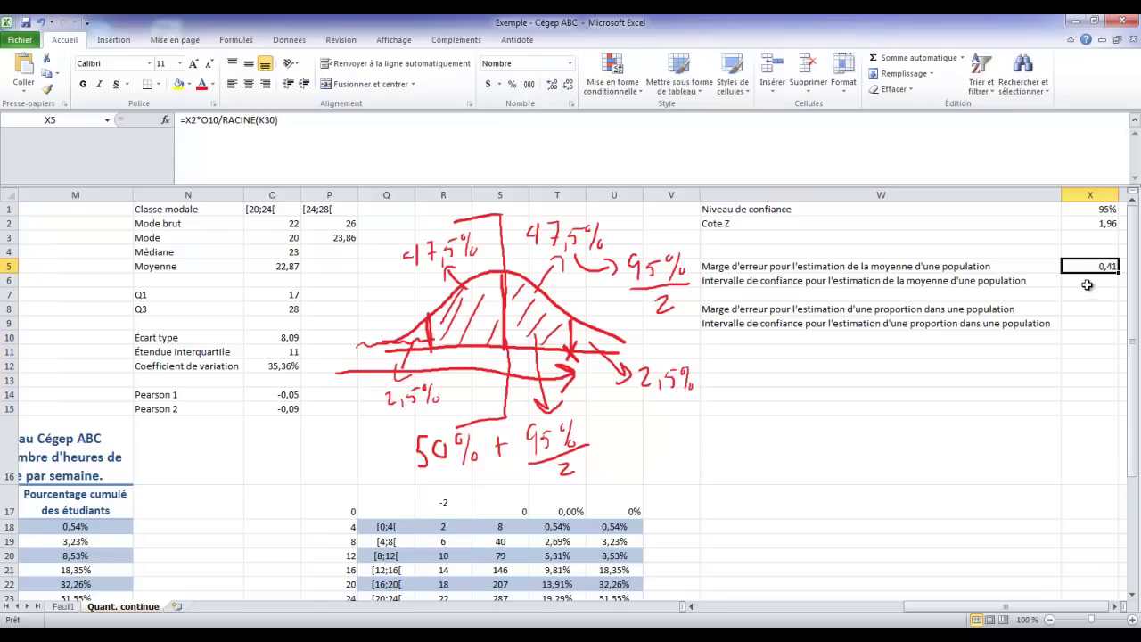
{"action": "left_click", "coordinate": [1115, 607]}
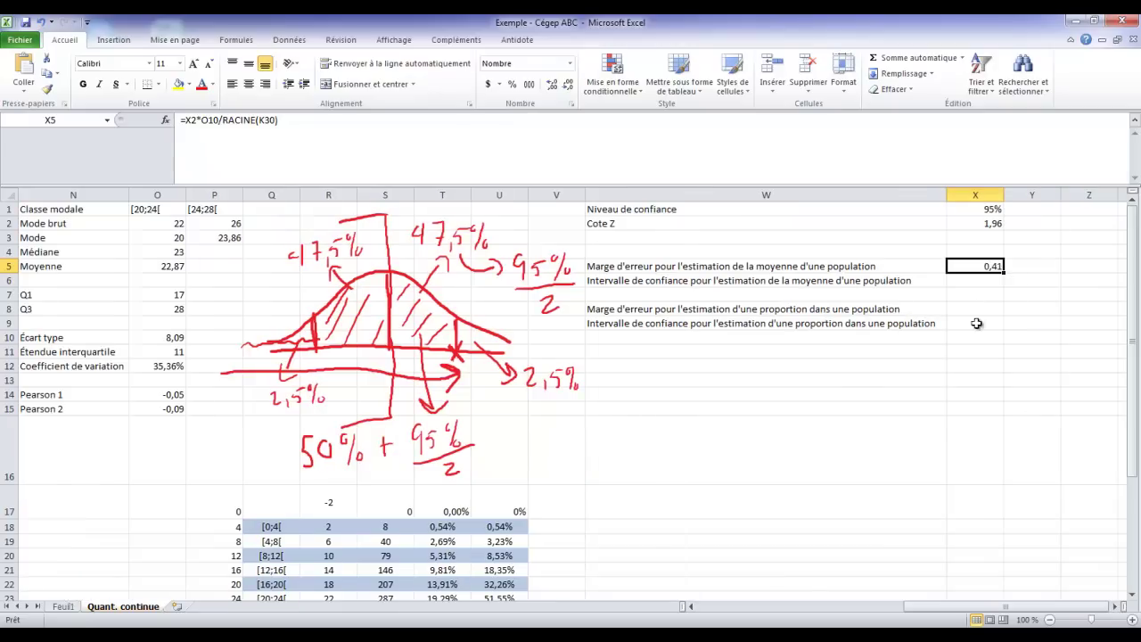
{"action": "left_click", "coordinate": [976, 287]}
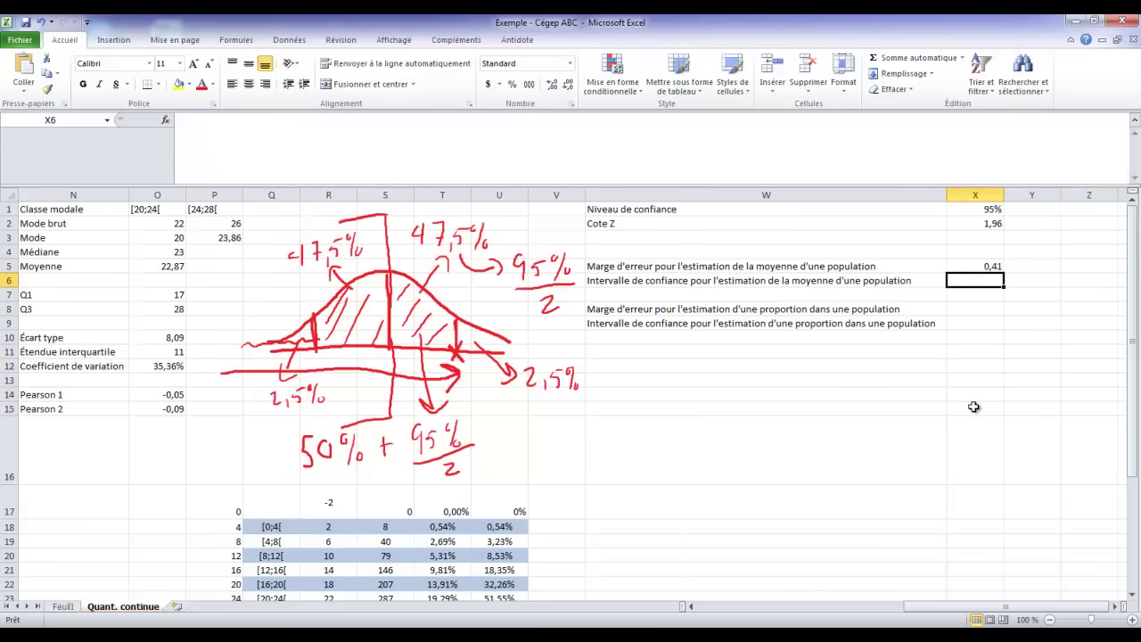
Step: Enter =O5-X5 in X6 and =O5+X5 in Y6, giving bounds 22,46 and 23,28
{"action": "type", "text": "="}
{"action": "left_click", "coordinate": [171, 270]}
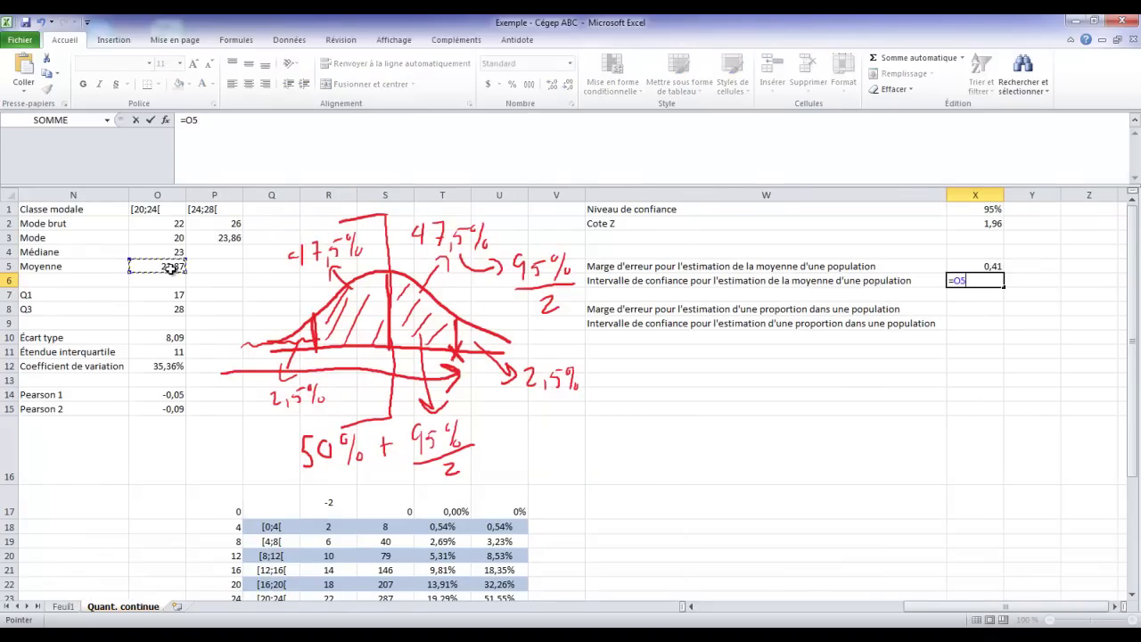
{"action": "type", "text": "-"}
{"action": "left_click", "coordinate": [987, 268]}
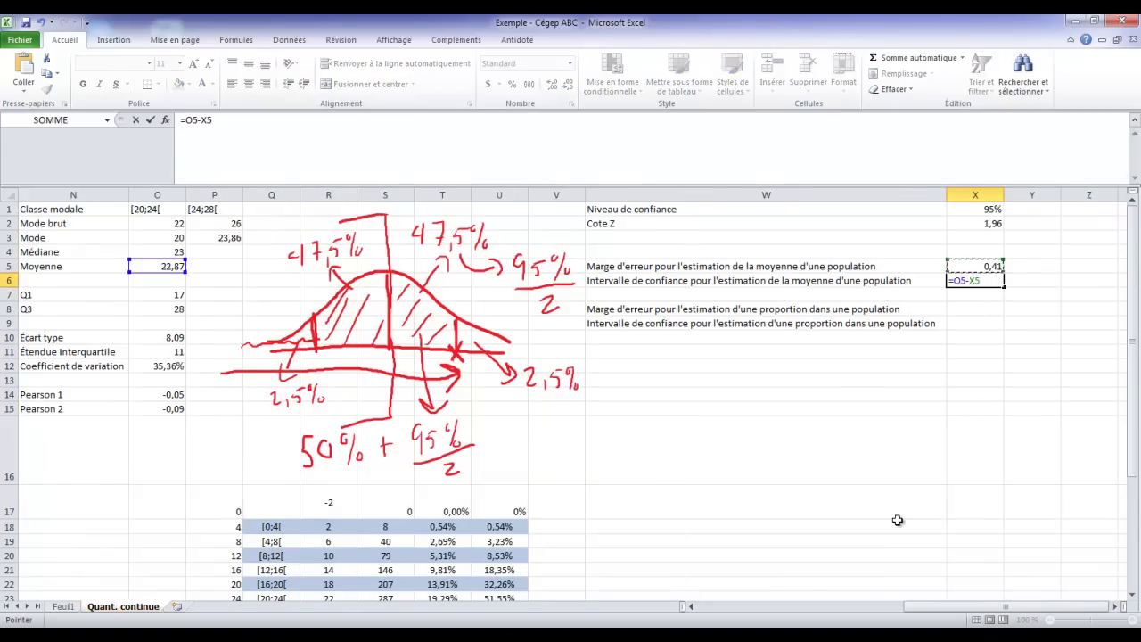
{"action": "key", "text": "Return"}
{"action": "left_click", "coordinate": [1028, 282]}
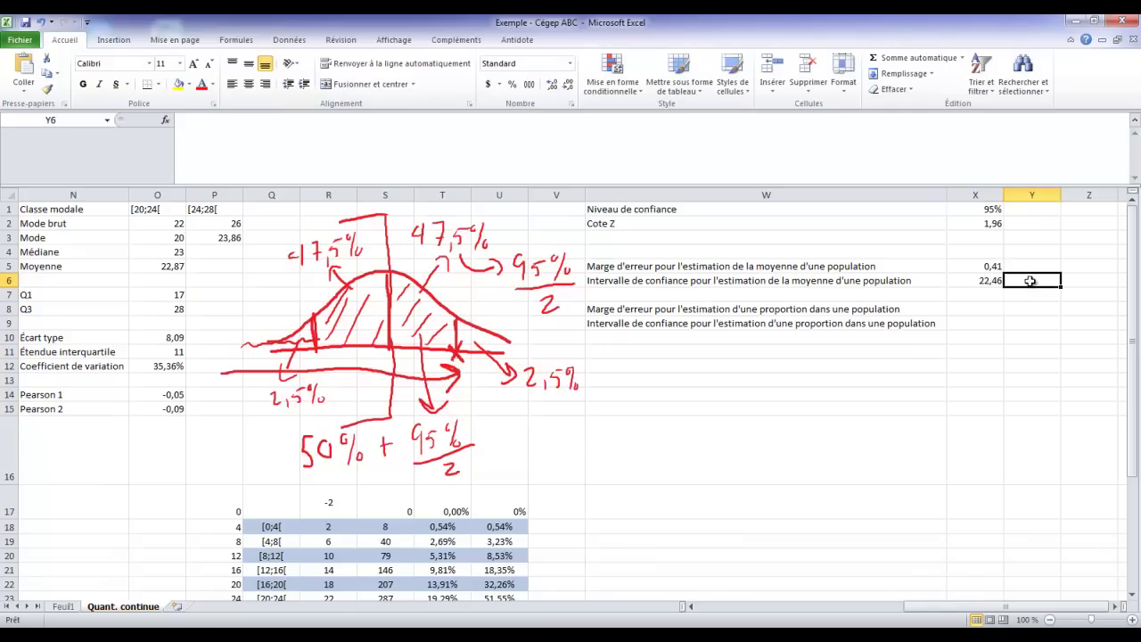
{"action": "type", "text": "="}
{"action": "left_click", "coordinate": [177, 268]}
{"action": "type", "text": "+"}
{"action": "left_click", "coordinate": [992, 265]}
{"action": "key", "text": "Return"}
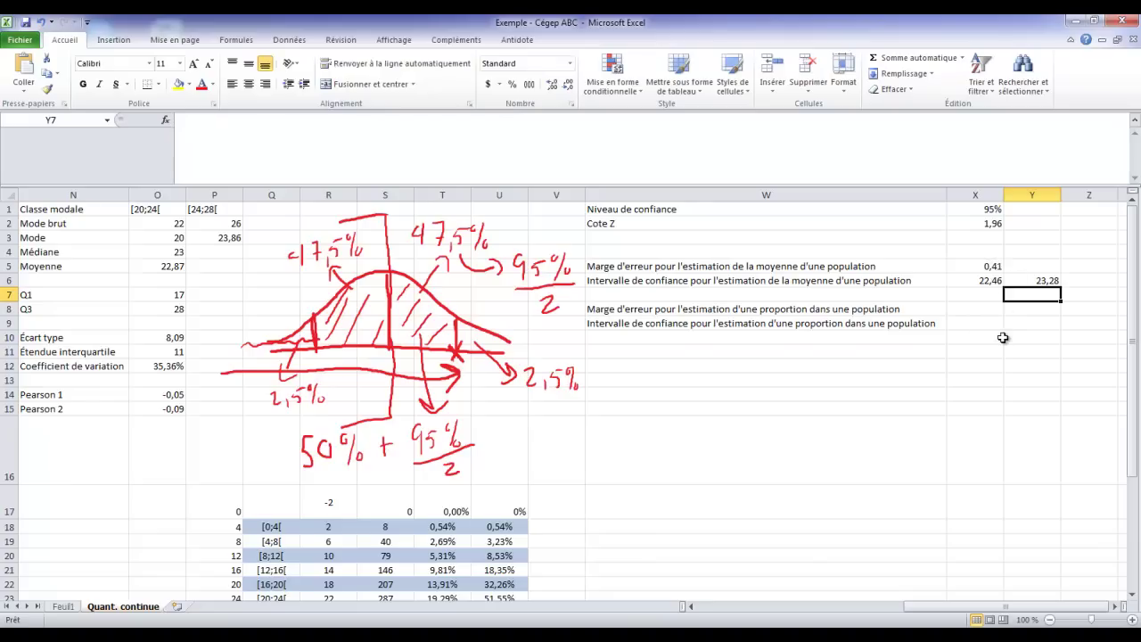
Step: Change the confidence level in X1 to 99% to test the results
{"action": "left_click", "coordinate": [990, 210]}
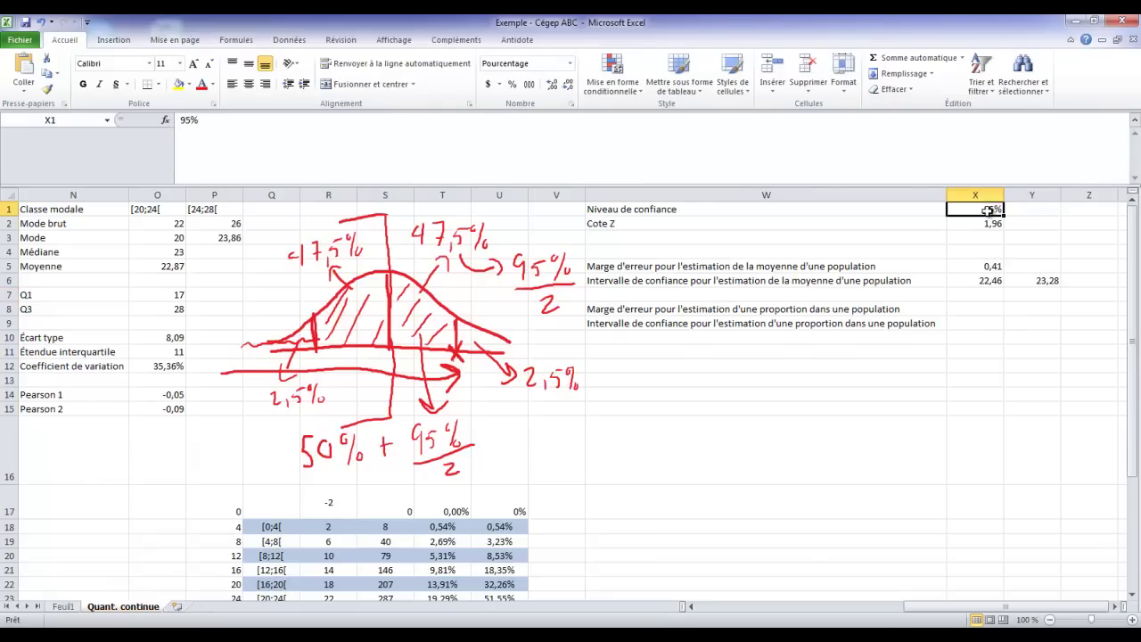
{"action": "left_click", "coordinate": [195, 127]}
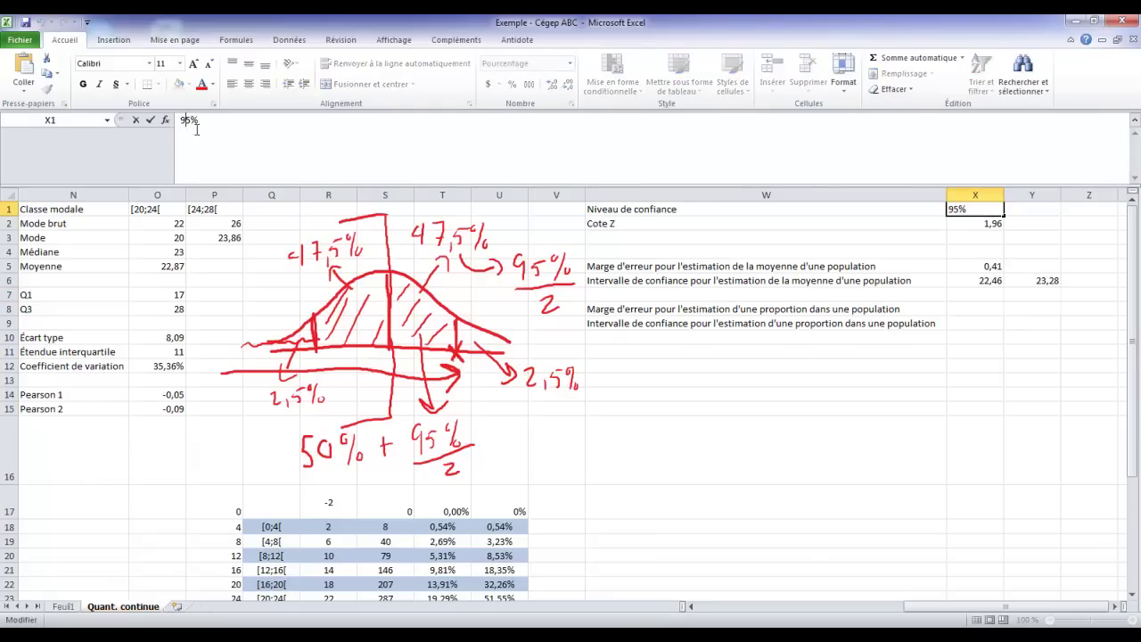
{"action": "key", "text": "BackSpace"}
{"action": "type", "text": "9"}
{"action": "key", "text": "Return"}
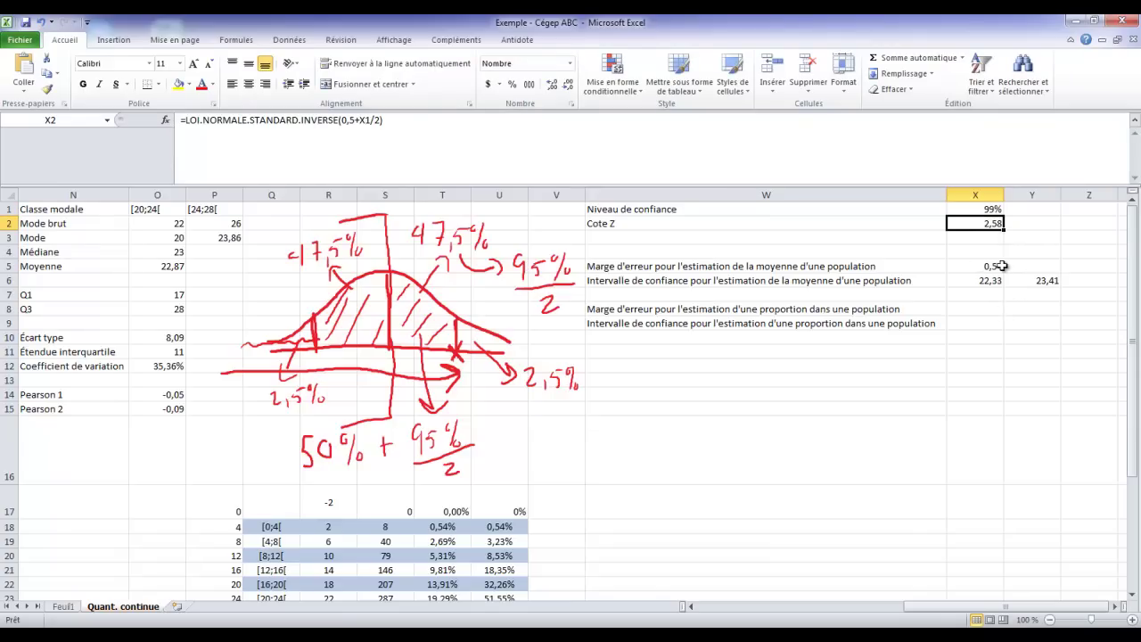
Step: Restore the confidence level in X1 to 95%
{"action": "left_click", "coordinate": [984, 209]}
{"action": "left_click", "coordinate": [190, 121]}
{"action": "key", "text": "BackSpace"}
{"action": "type", "text": "5"}
{"action": "key", "text": "Return"}
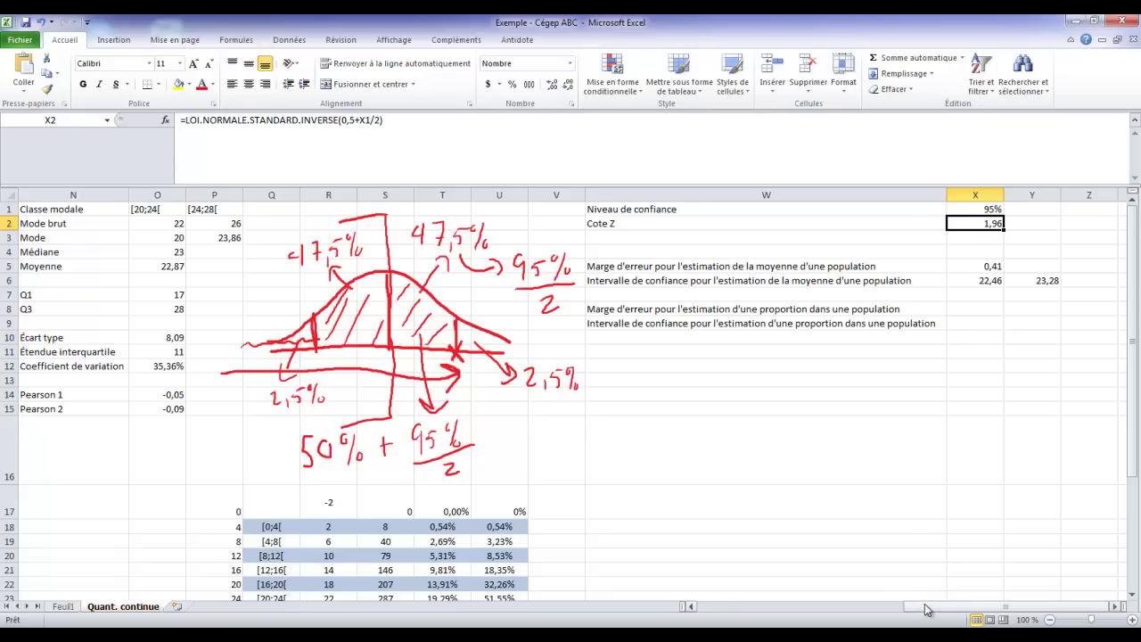
{"action": "left_click_drag", "start_coordinate": [925, 610], "coordinate": [773, 610]}
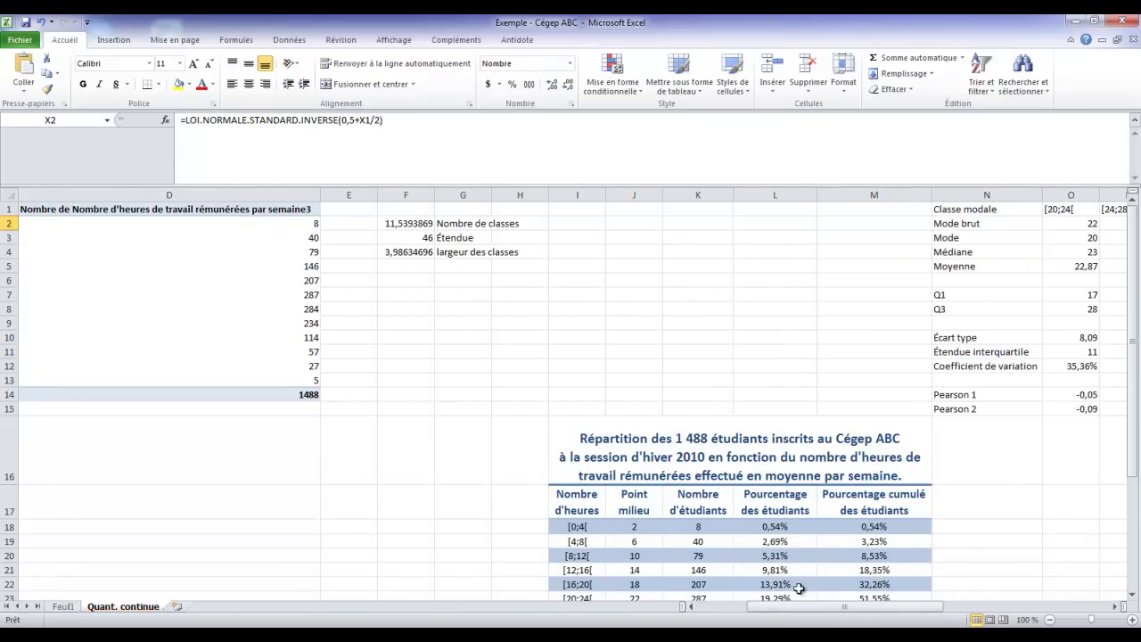
{"action": "left_click", "coordinate": [789, 571]}
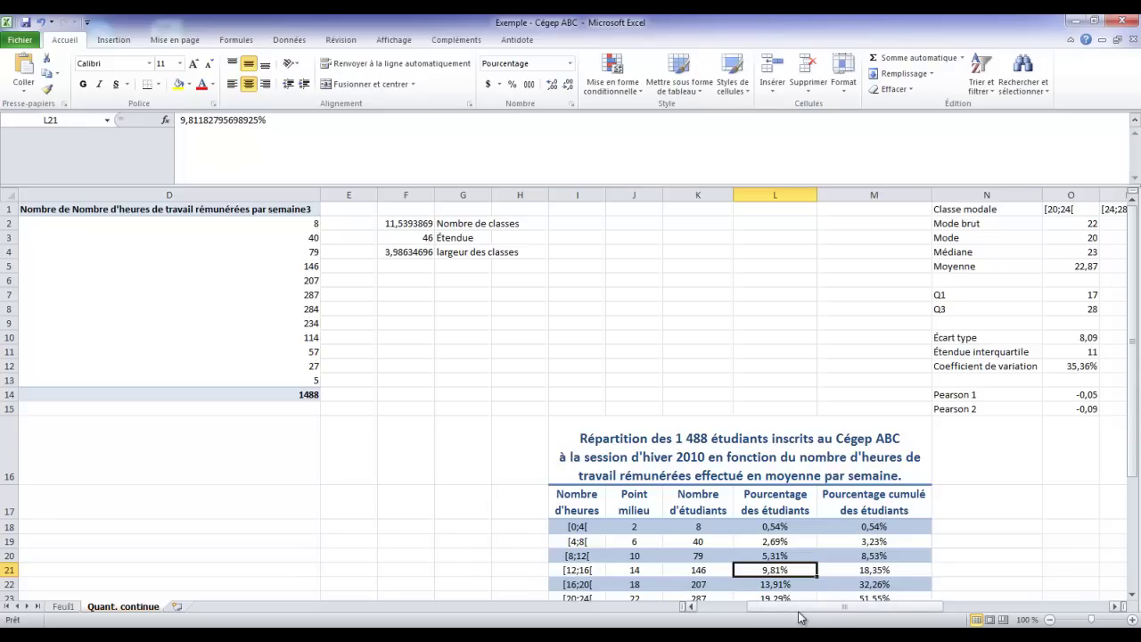
{"action": "left_click_drag", "start_coordinate": [812, 613], "coordinate": [911, 613]}
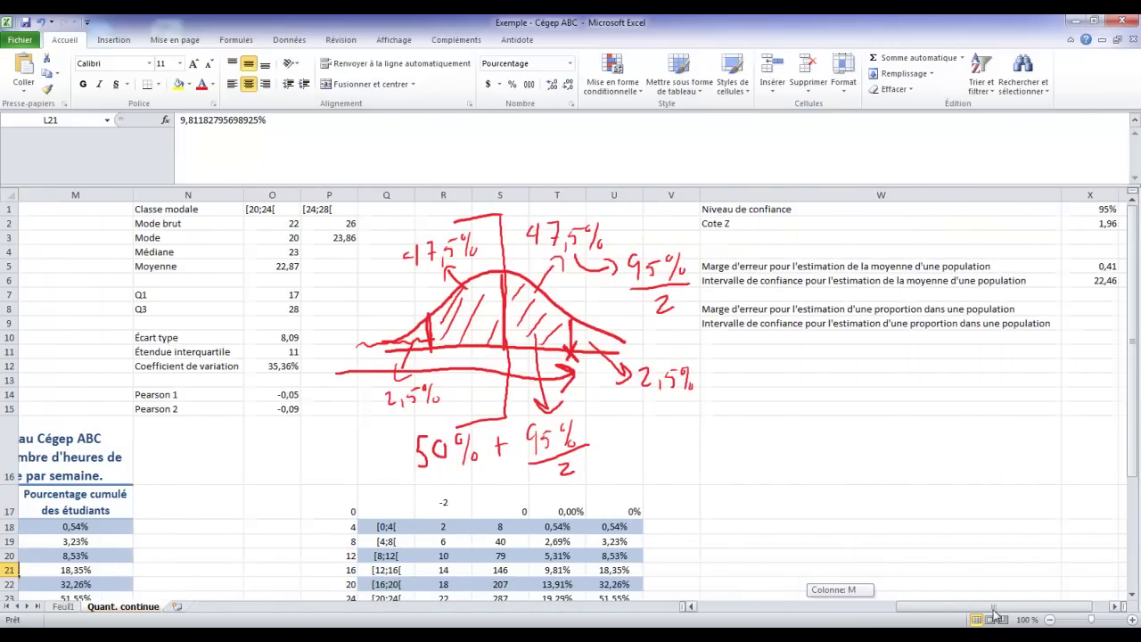
{"action": "left_click_drag", "start_coordinate": [911, 616], "coordinate": [1026, 614]}
{"action": "left_click", "coordinate": [976, 310]}
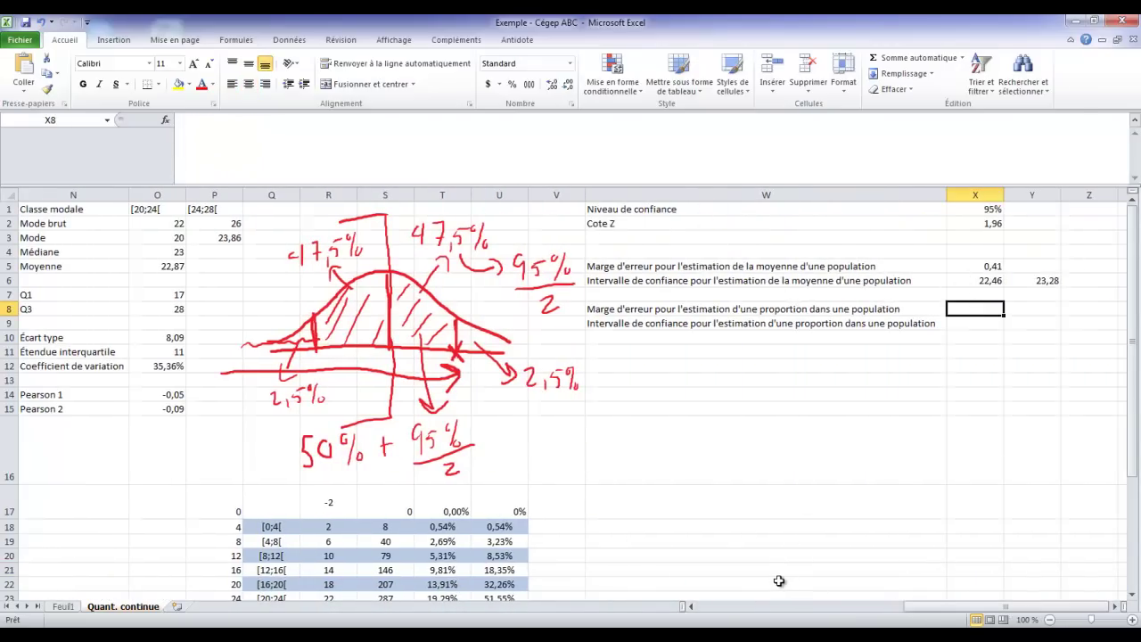
Step: Enter =X2*RACINE(L21*(1-L21)/K30) in X8 as the proportion's margin of error
{"action": "type", "text": "="}
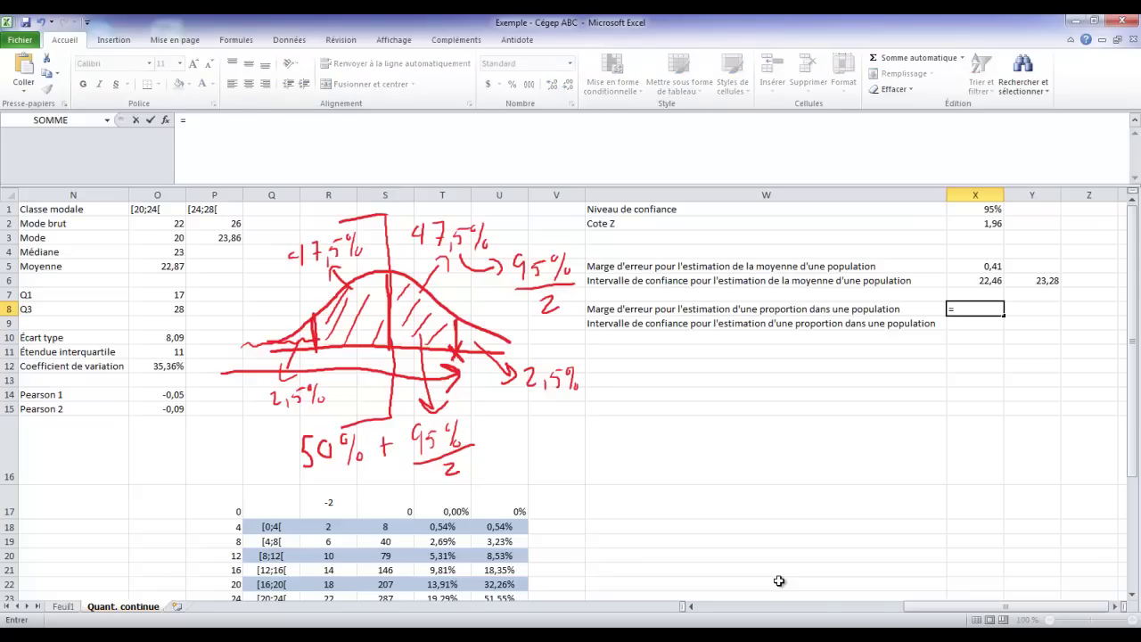
{"action": "left_click", "coordinate": [968, 225]}
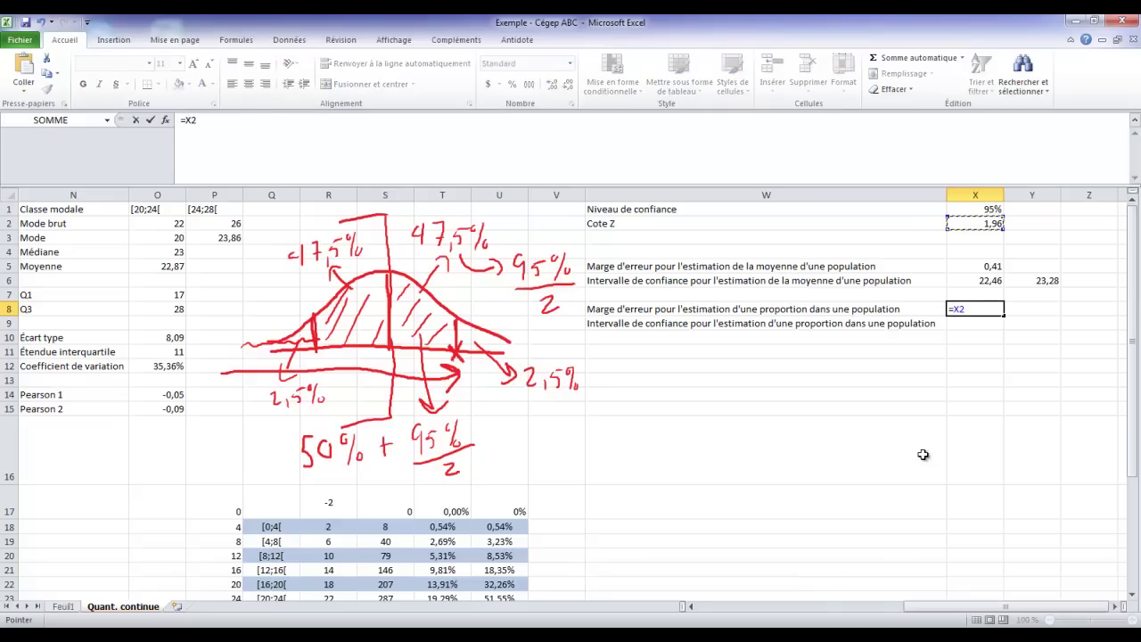
{"action": "type", "text": "*raci"}
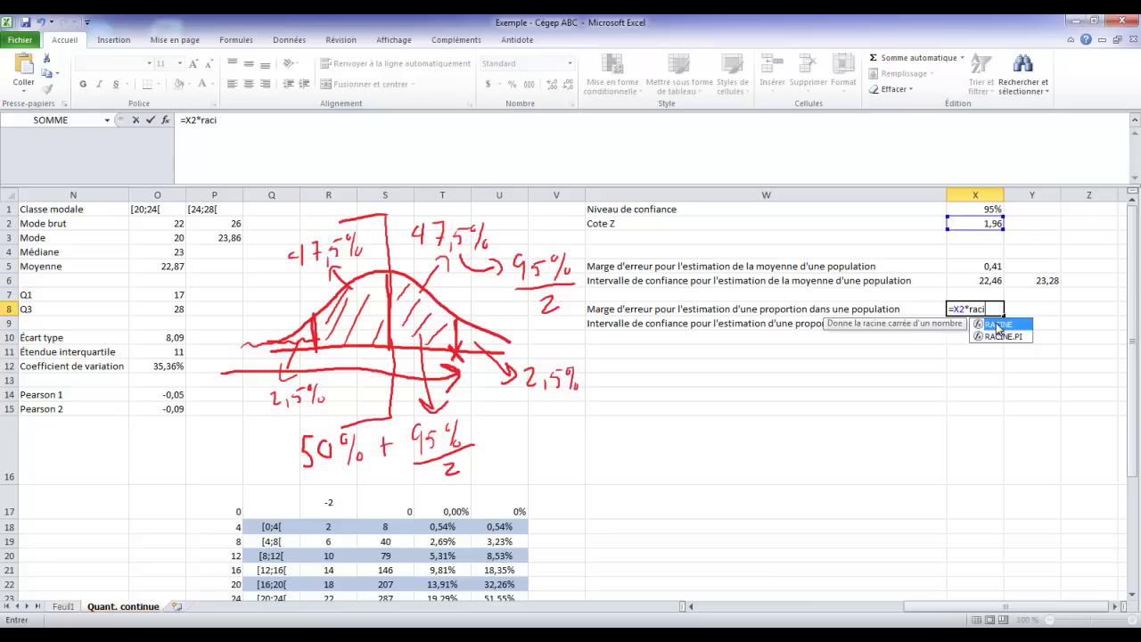
{"action": "double_click", "coordinate": [997, 325]}
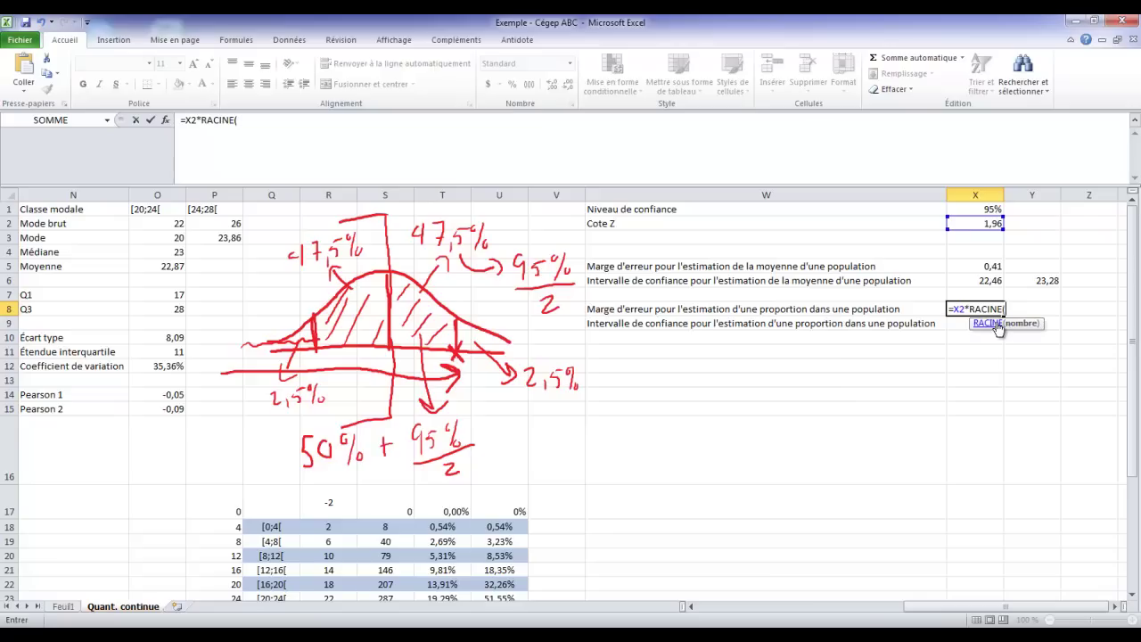
{"action": "left_click_drag", "start_coordinate": [952, 608], "coordinate": [783, 615]}
{"action": "left_click", "coordinate": [775, 570]}
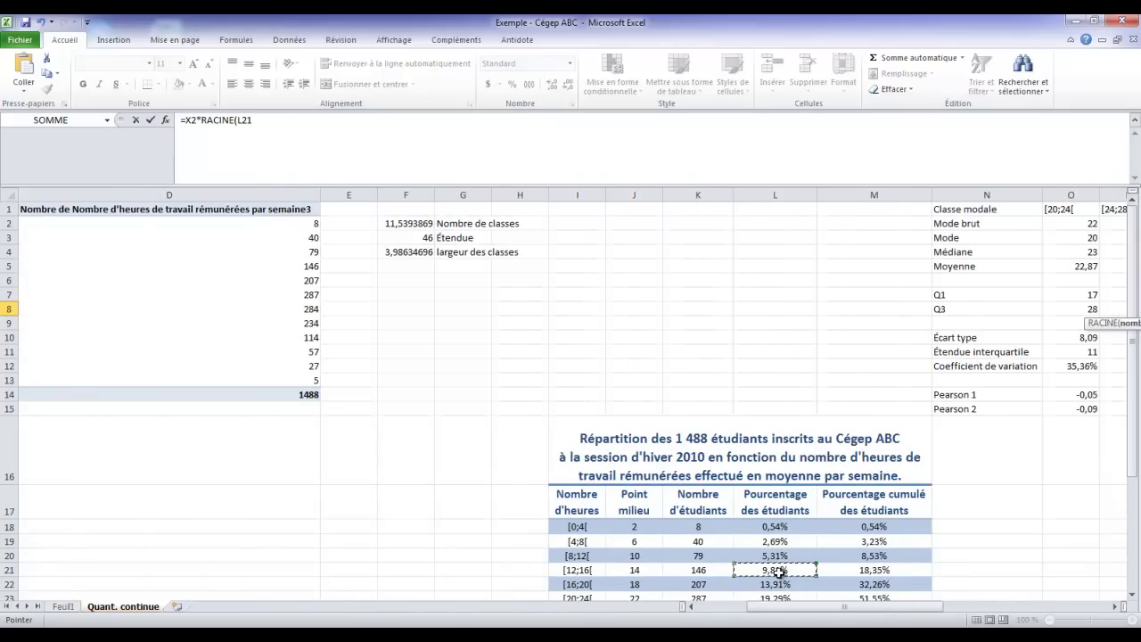
{"action": "left_click", "coordinate": [378, 121]}
{"action": "type", "text": "*(1-"}
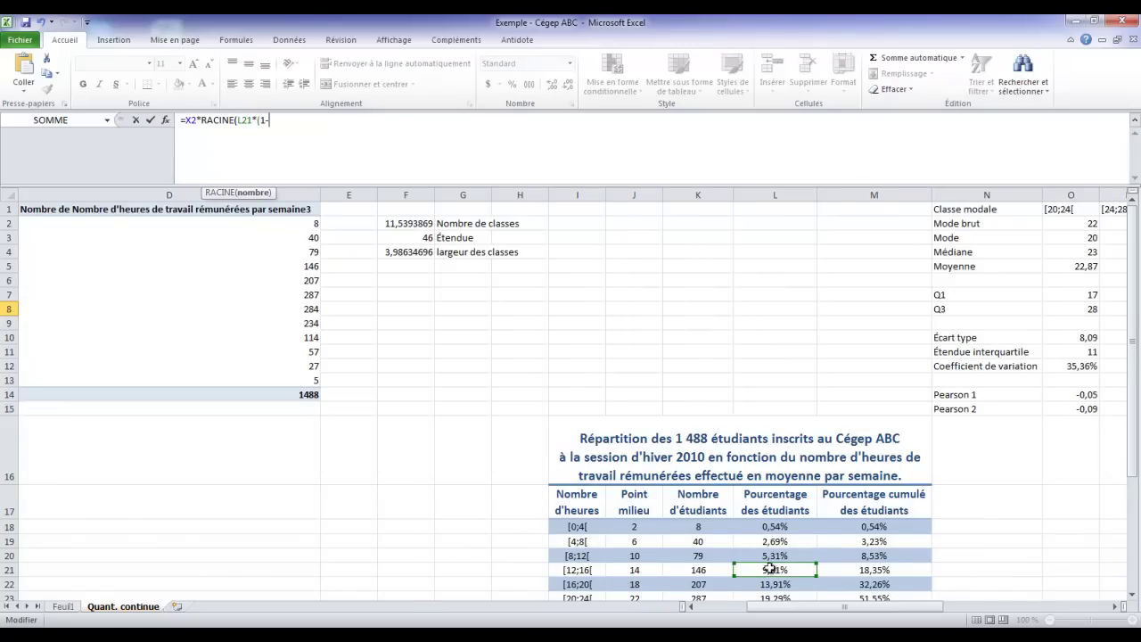
{"action": "left_click", "coordinate": [772, 570]}
{"action": "type", "text": "))"}
{"action": "left_click_drag", "start_coordinate": [1136, 426], "coordinate": [1131, 526]}
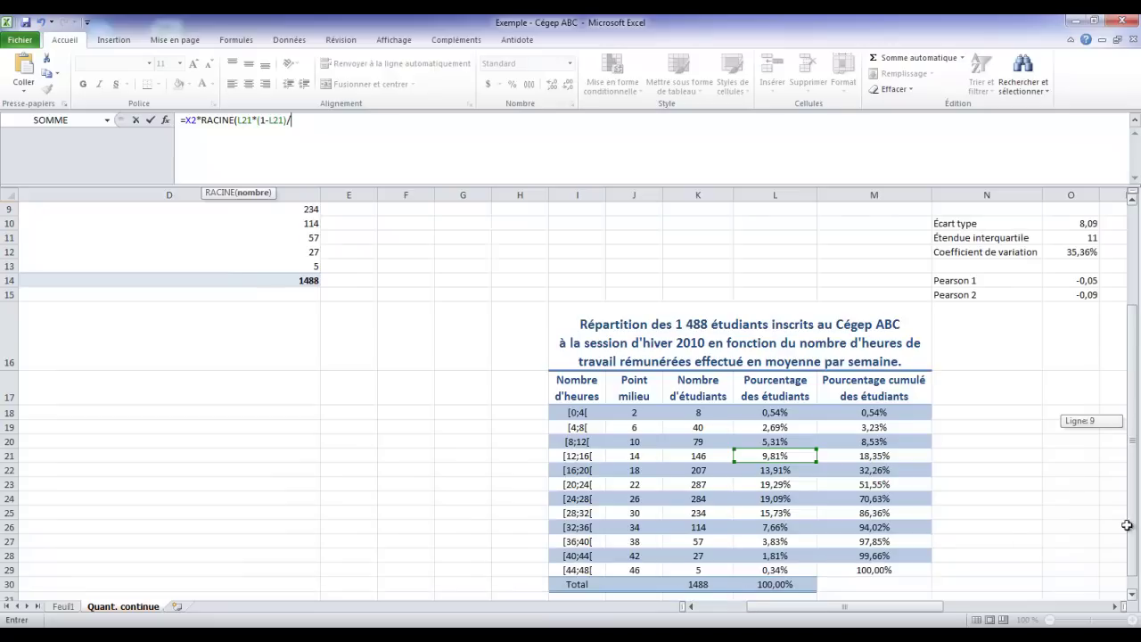
{"action": "left_click", "coordinate": [722, 584]}
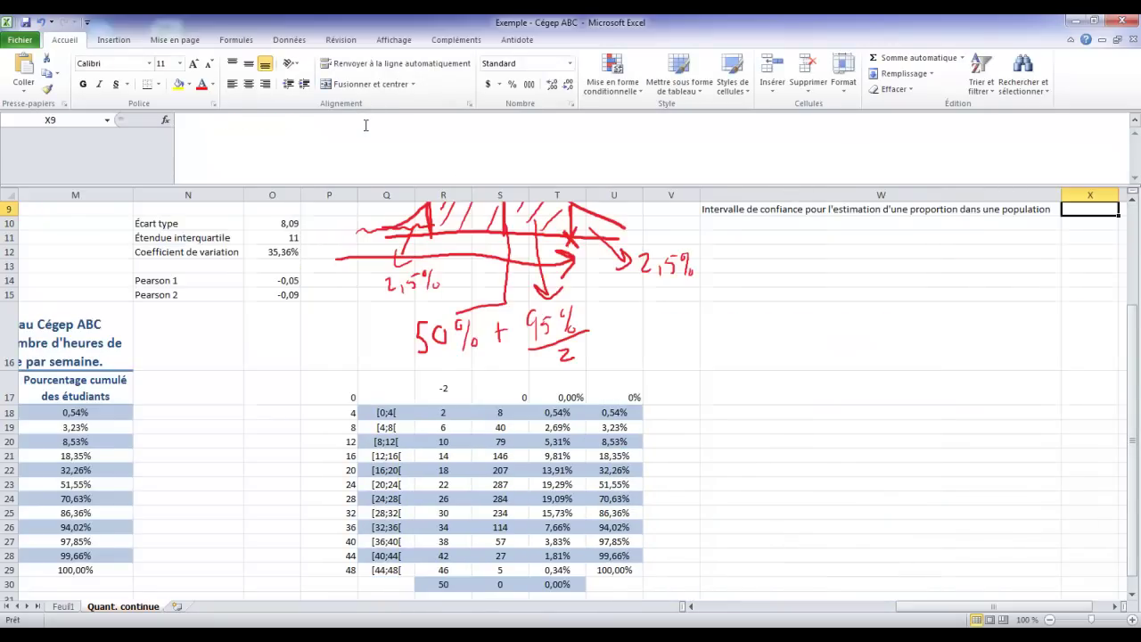
{"action": "left_click_drag", "start_coordinate": [1132, 486], "coordinate": [1133, 477]}
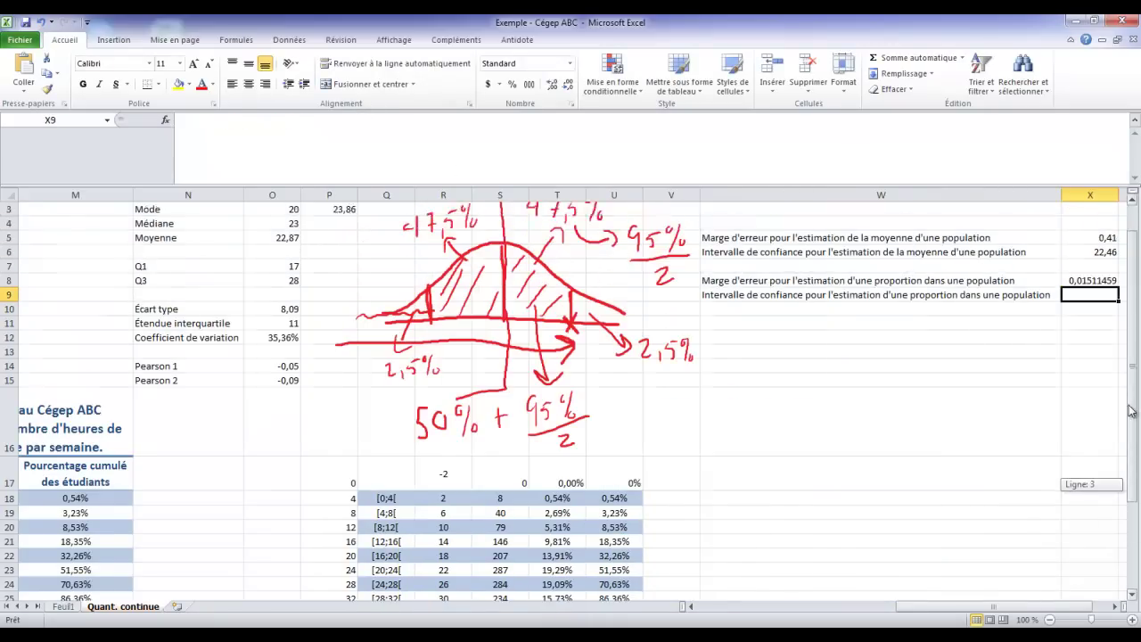
Step: Adjust the decimals in X8 so the margin of error displays 0,015
{"action": "left_click", "coordinate": [1099, 296]}
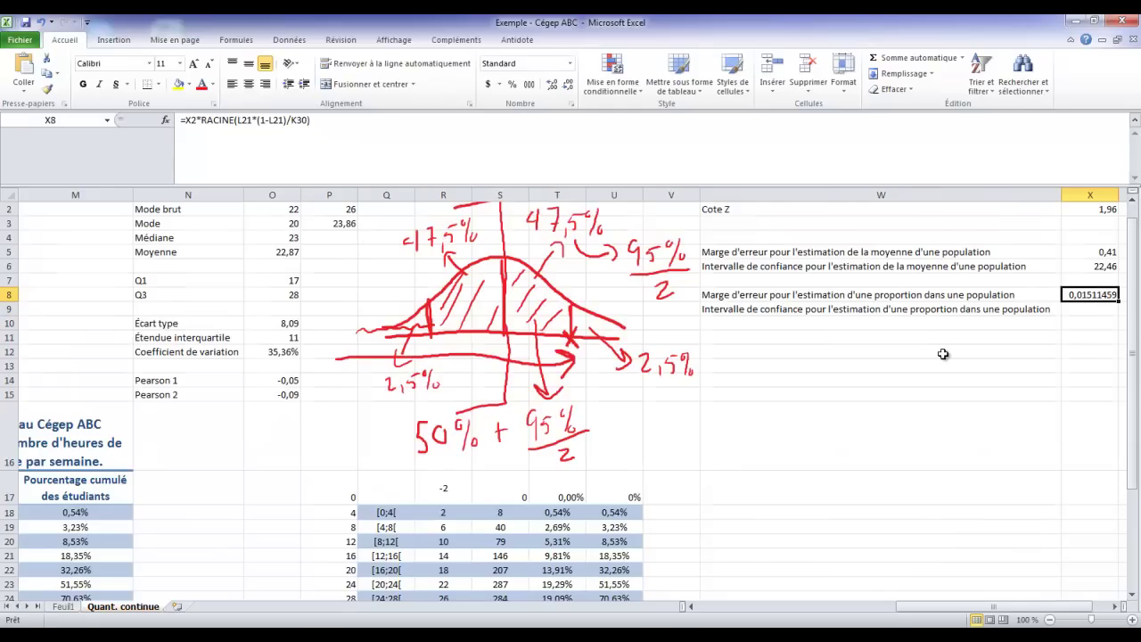
{"action": "left_click", "coordinate": [569, 89]}
{"action": "left_click", "coordinate": [569, 89]}
{"action": "left_click", "coordinate": [569, 89]}
{"action": "left_click", "coordinate": [569, 89]}
{"action": "left_click", "coordinate": [569, 89]}
{"action": "left_click", "coordinate": [569, 89]}
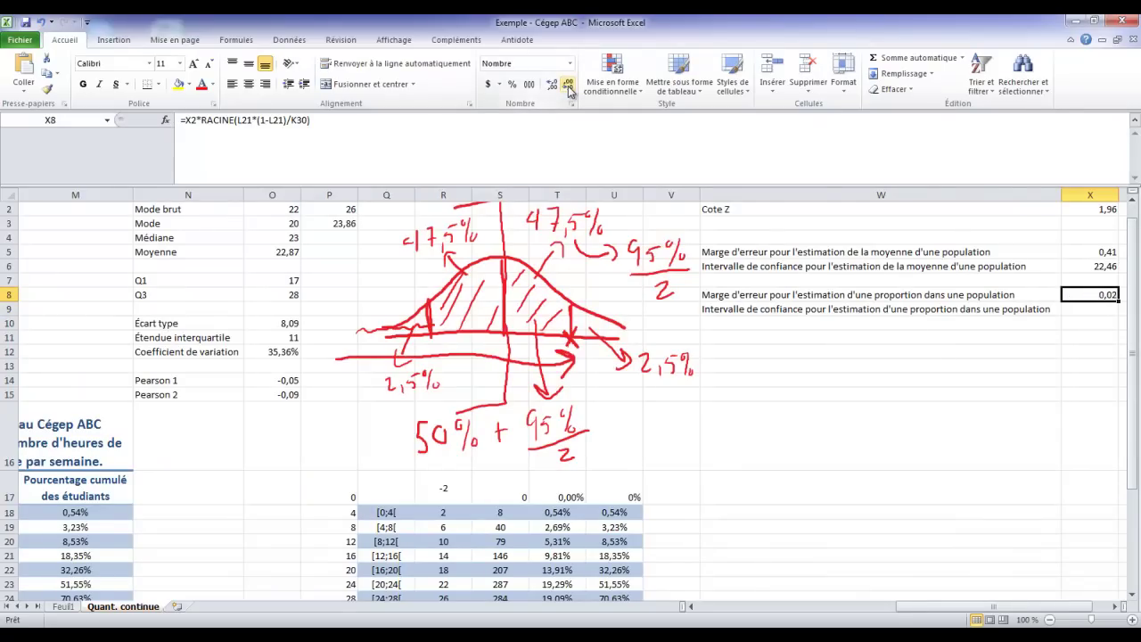
{"action": "left_click", "coordinate": [552, 84]}
{"action": "key", "text": "Down"}
{"action": "key", "text": "Down"}
{"action": "key", "text": "Down"}
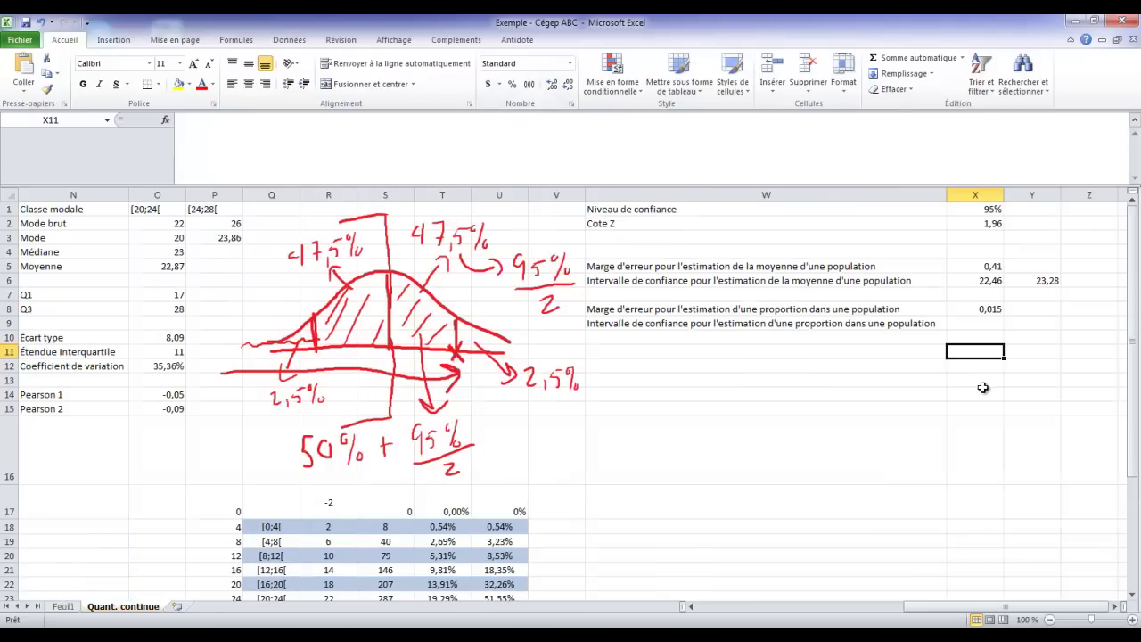
Step: Enter the lower bound =L21-X8 in X9 and widen its decimals to show 0,083
{"action": "left_click", "coordinate": [980, 321]}
{"action": "type", "text": "="}
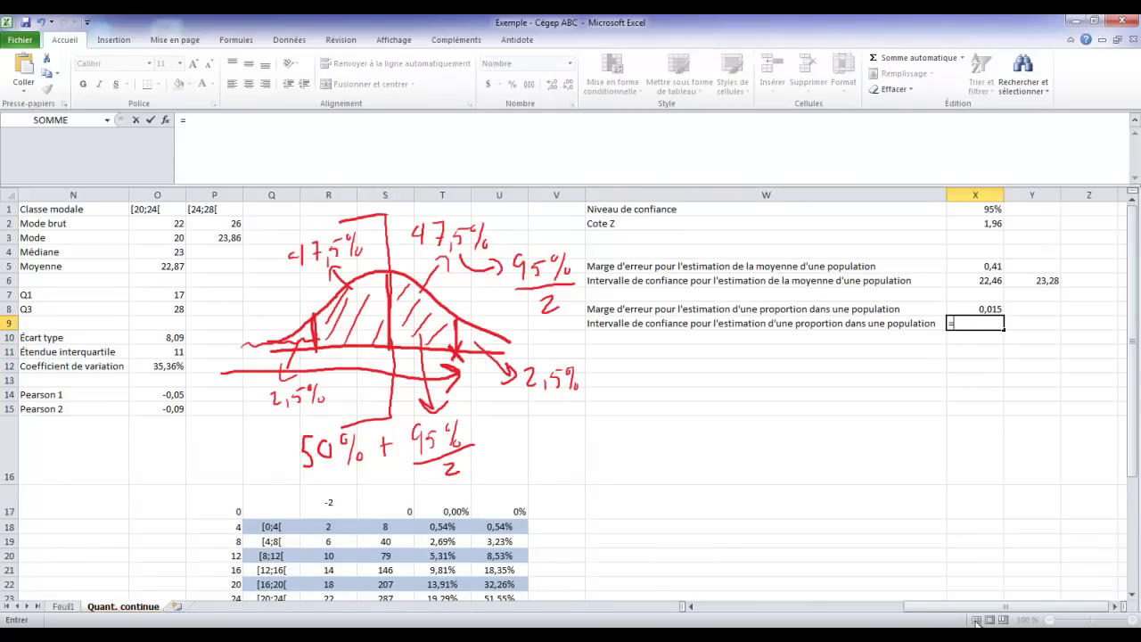
{"action": "left_click_drag", "start_coordinate": [974, 608], "coordinate": [927, 608]}
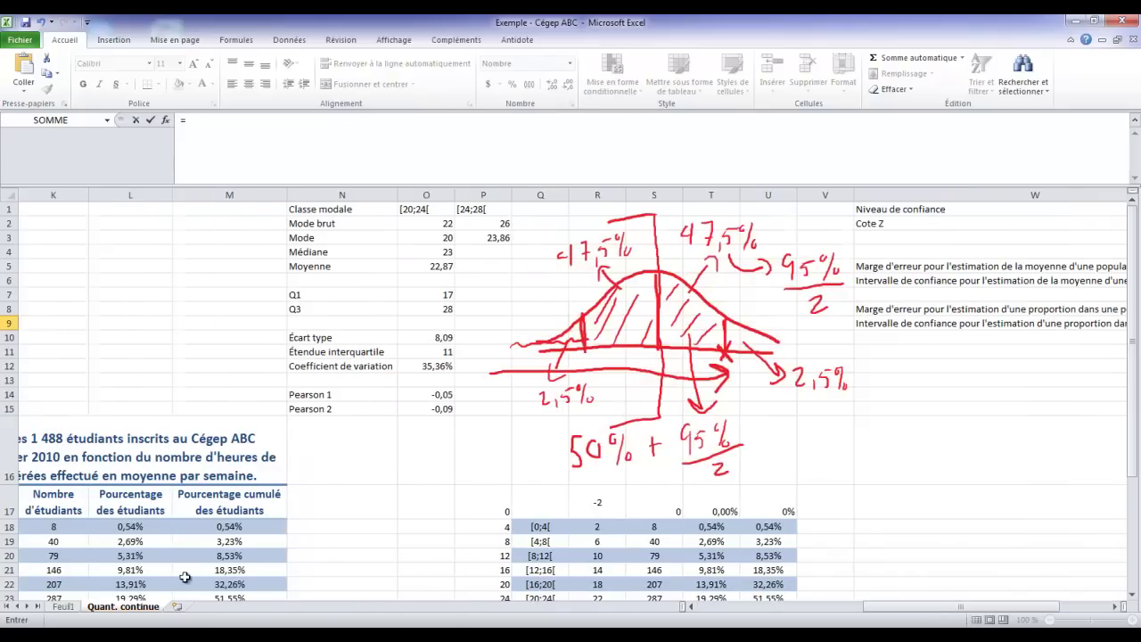
{"action": "left_click", "coordinate": [149, 571]}
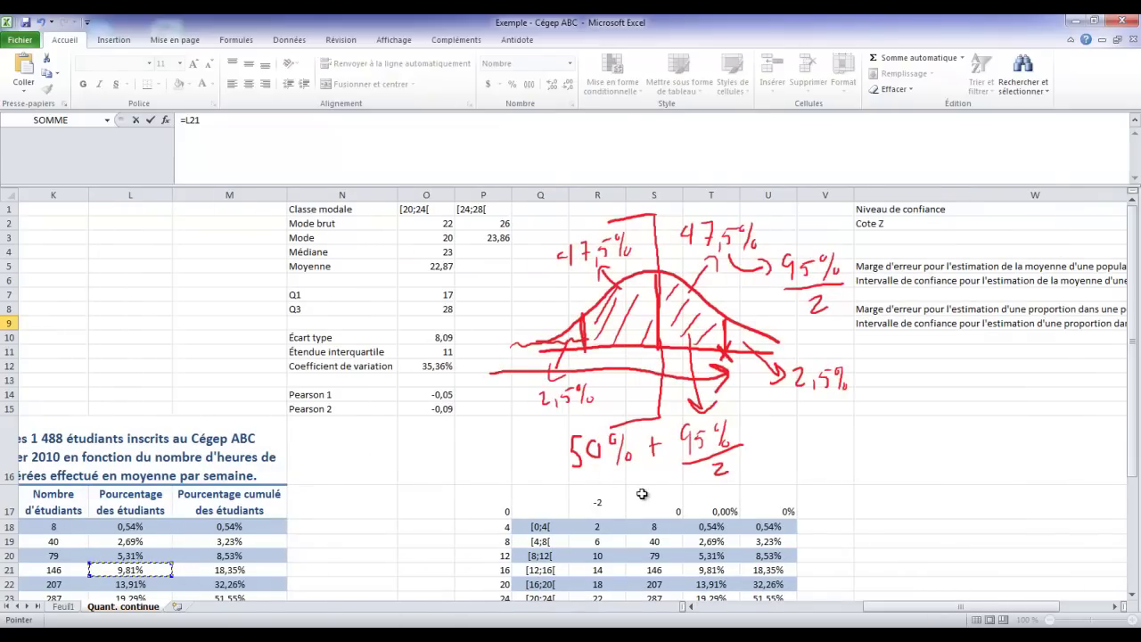
{"action": "type", "text": "-"}
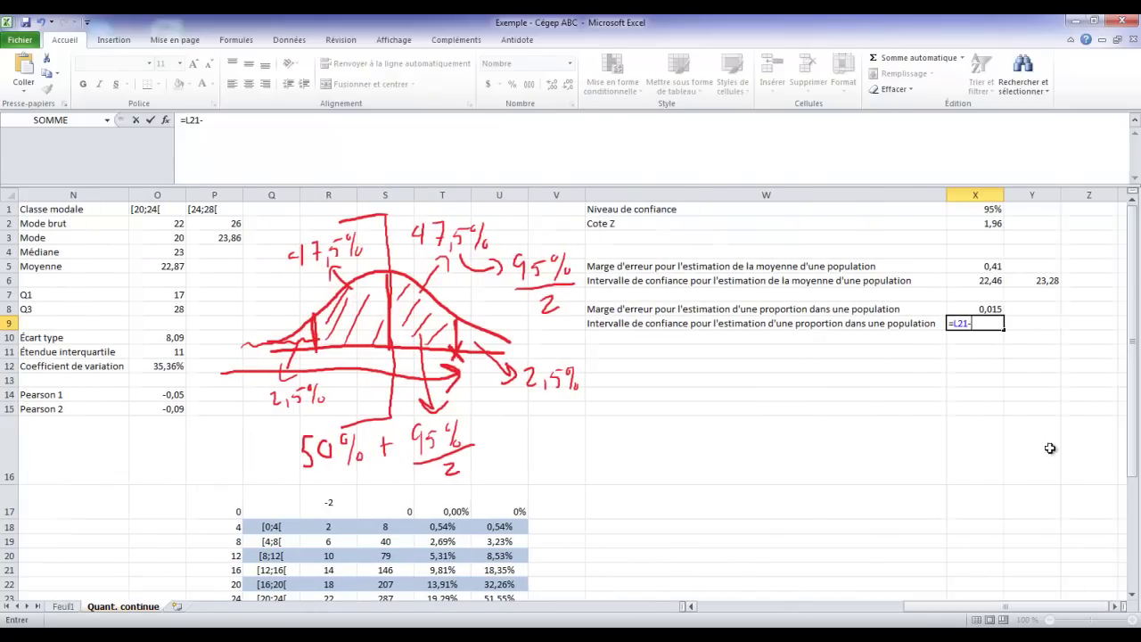
{"action": "left_click", "coordinate": [995, 309]}
{"action": "key", "text": "Return"}
{"action": "left_click", "coordinate": [990, 323]}
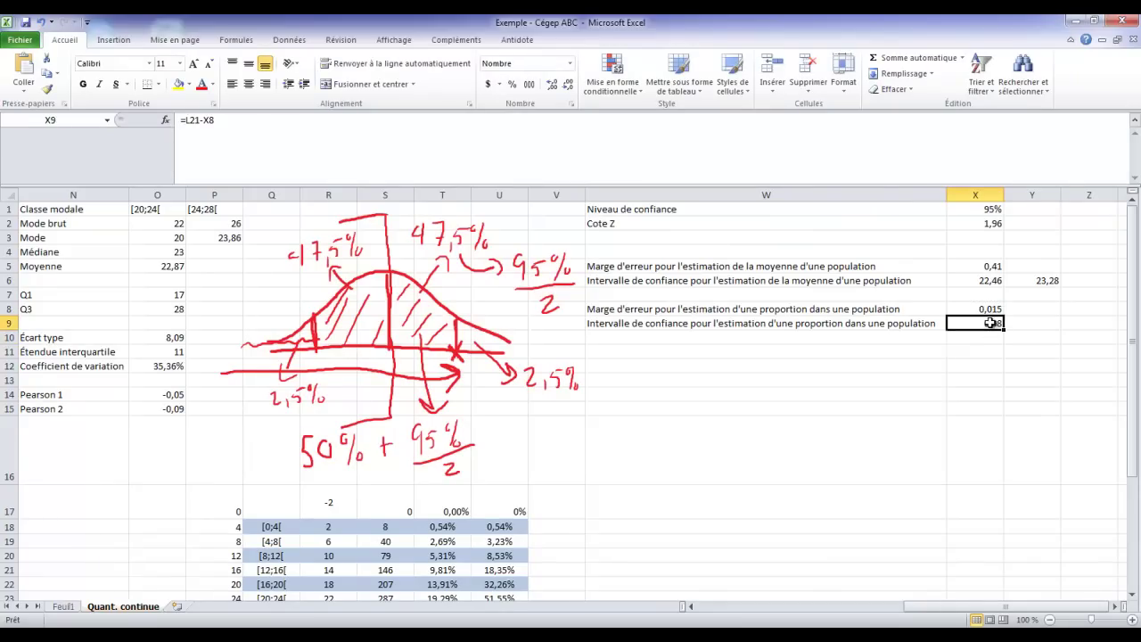
{"action": "left_click", "coordinate": [568, 90]}
{"action": "left_click", "coordinate": [568, 90]}
Step: Enter the upper bound =L21+X8 in Y9 and add a decimal to show 0,113
{"action": "left_click", "coordinate": [1020, 322]}
{"action": "type", "text": "="}
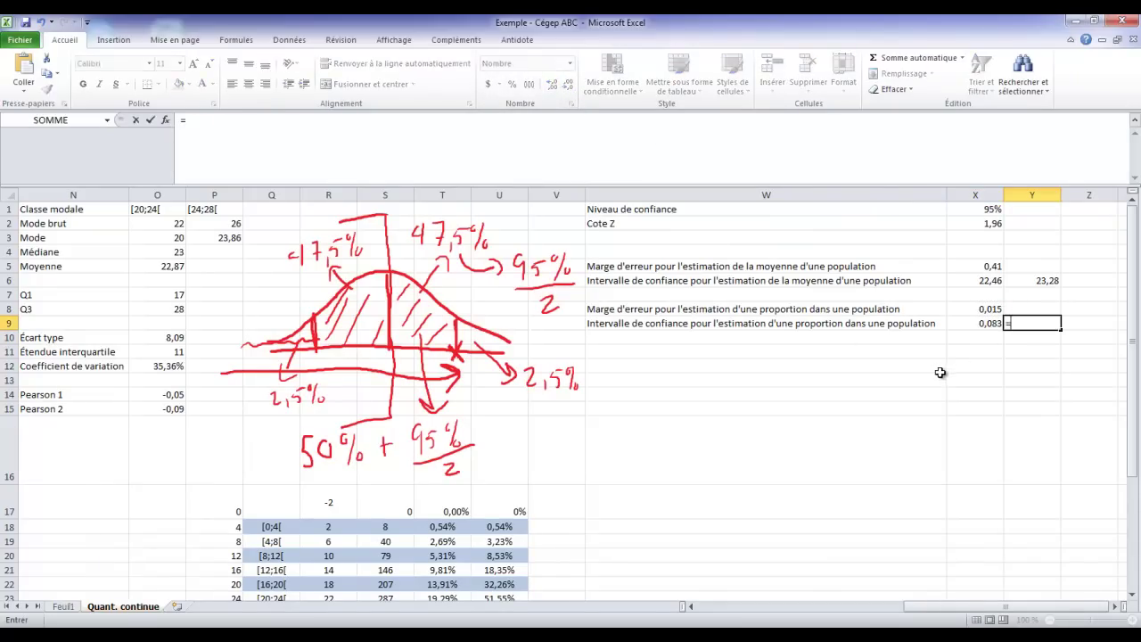
{"action": "left_click_drag", "start_coordinate": [1104, 608], "coordinate": [1095, 608]}
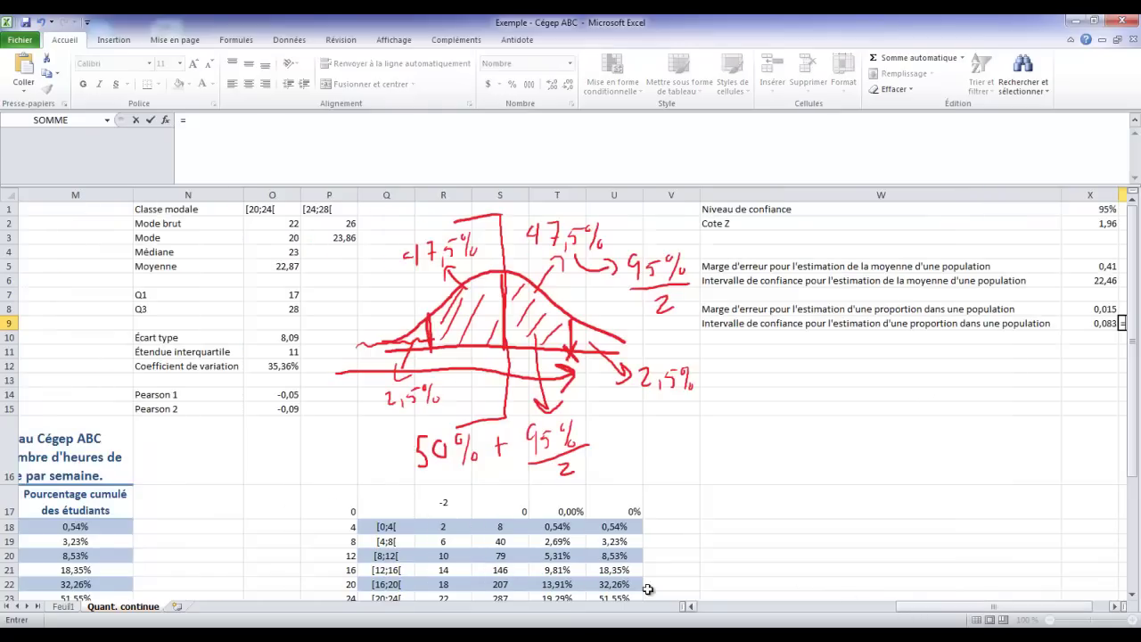
{"action": "left_click_drag", "start_coordinate": [849, 600], "coordinate": [892, 607]}
{"action": "left_click", "coordinate": [211, 564]}
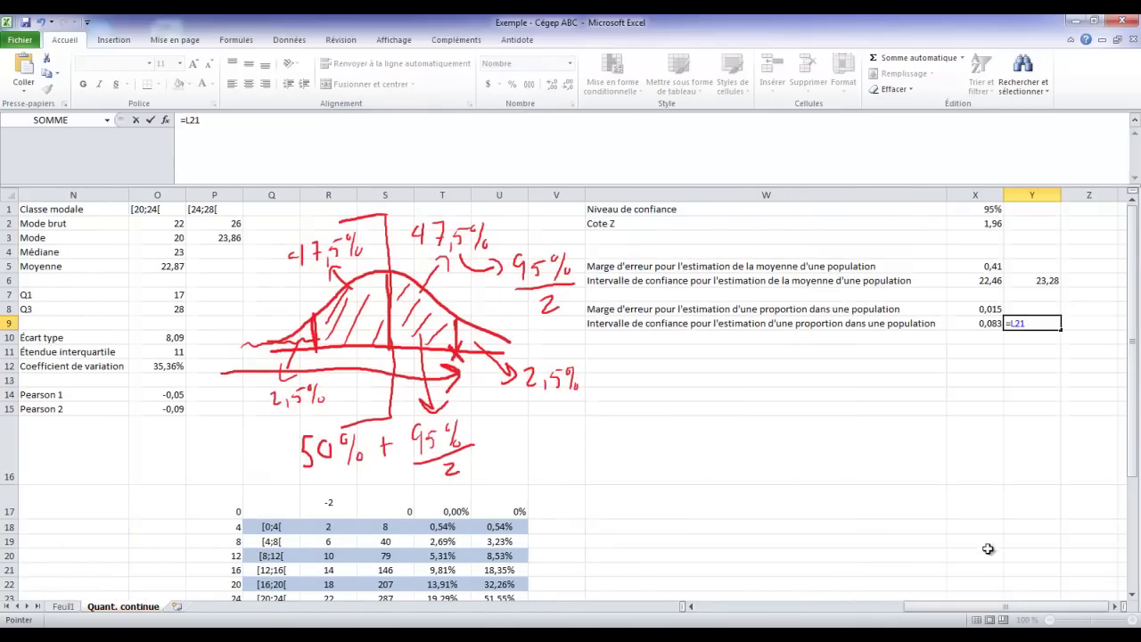
{"action": "type", "text": "+"}
{"action": "left_click", "coordinate": [989, 309]}
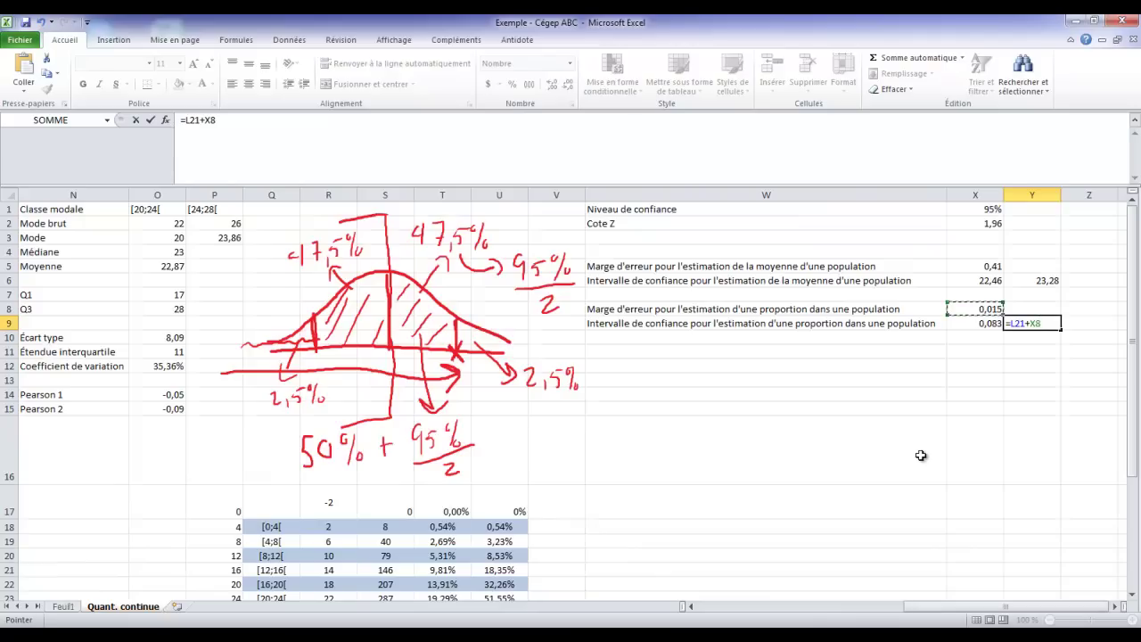
{"action": "key", "text": "Return"}
{"action": "left_click", "coordinate": [1034, 328]}
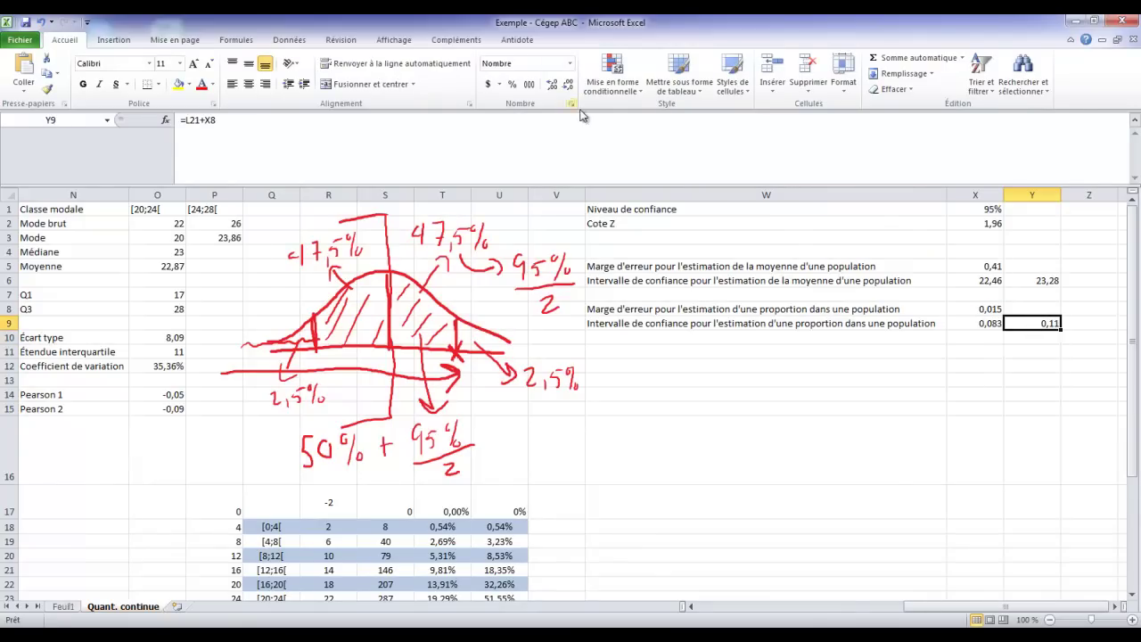
{"action": "left_click", "coordinate": [552, 84]}
{"action": "left_click", "coordinate": [990, 209]}
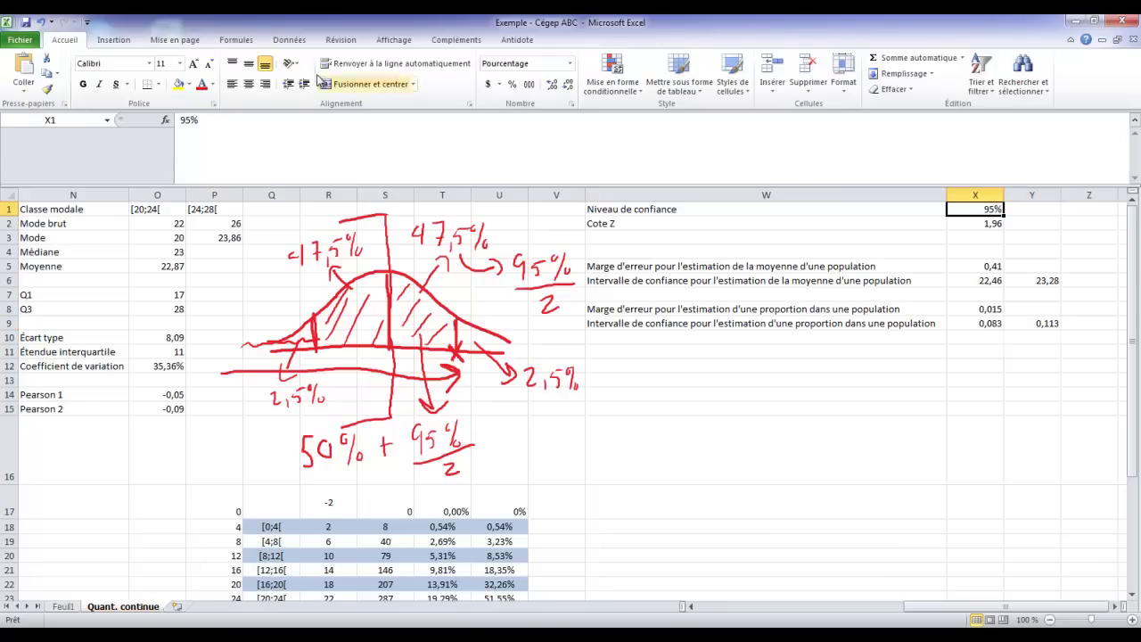
{"action": "left_click", "coordinate": [191, 122]}
{"action": "key", "text": "BackSpace"}
{"action": "type", "text": "0"}
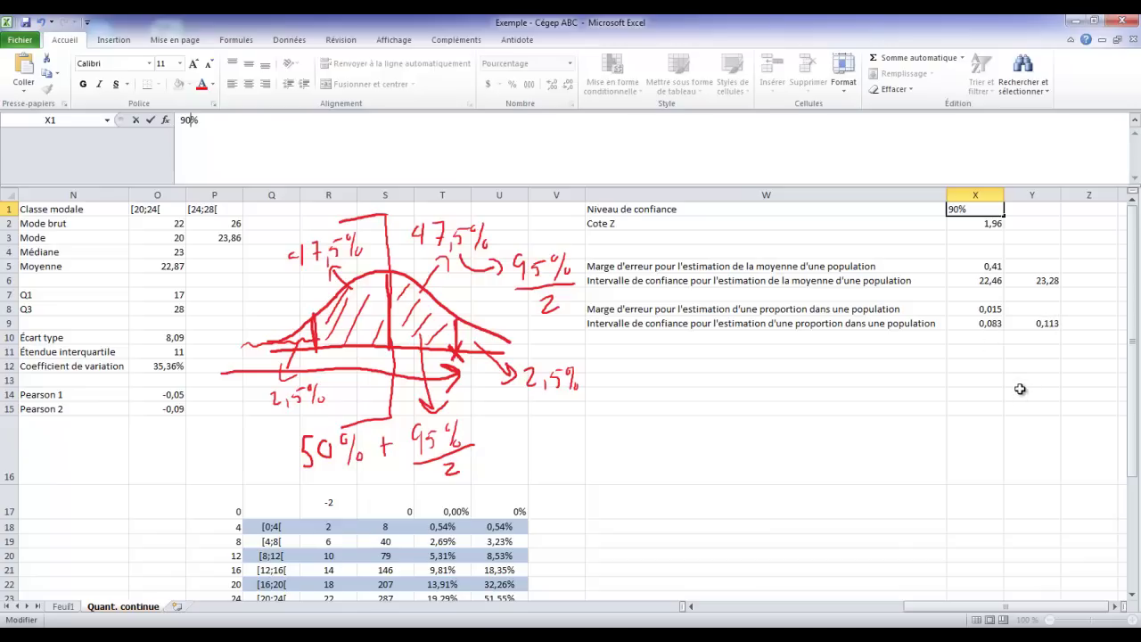
{"action": "key", "text": "Return"}
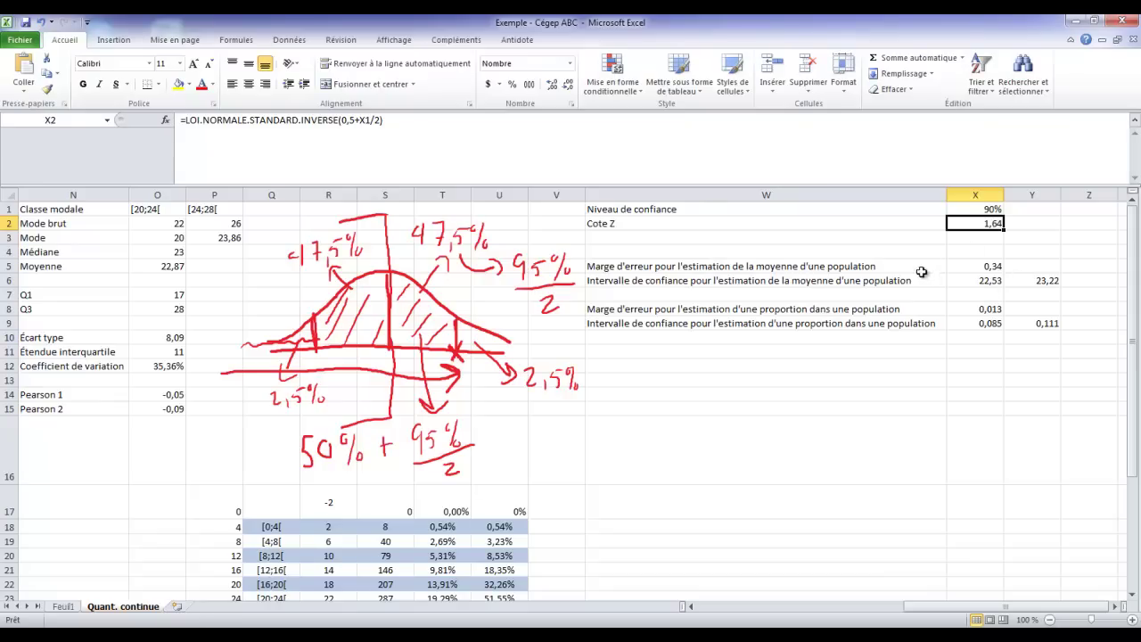
{"action": "left_click", "coordinate": [981, 212]}
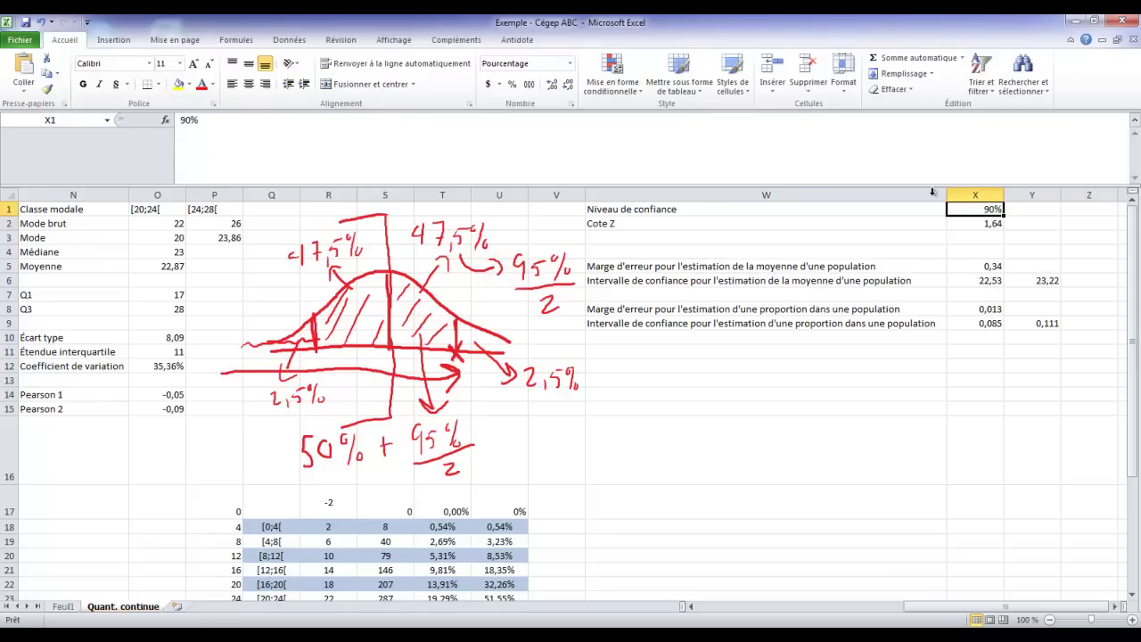
{"action": "left_click", "coordinate": [189, 120]}
{"action": "key", "text": "BackSpace"}
{"action": "type", "text": "5"}
{"action": "key", "text": "Return"}
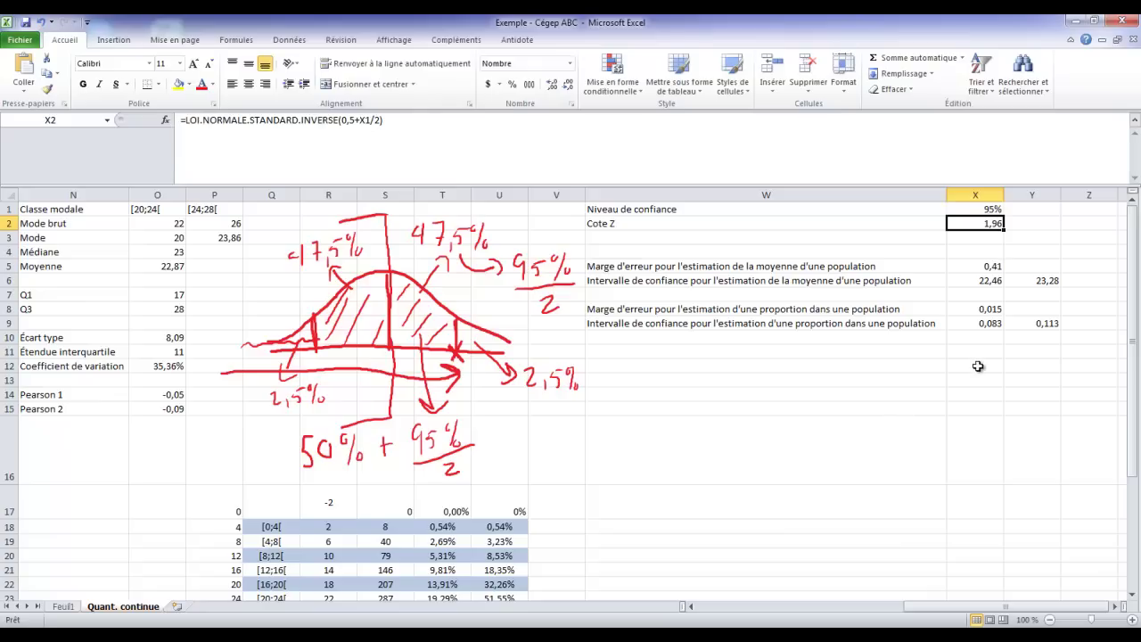